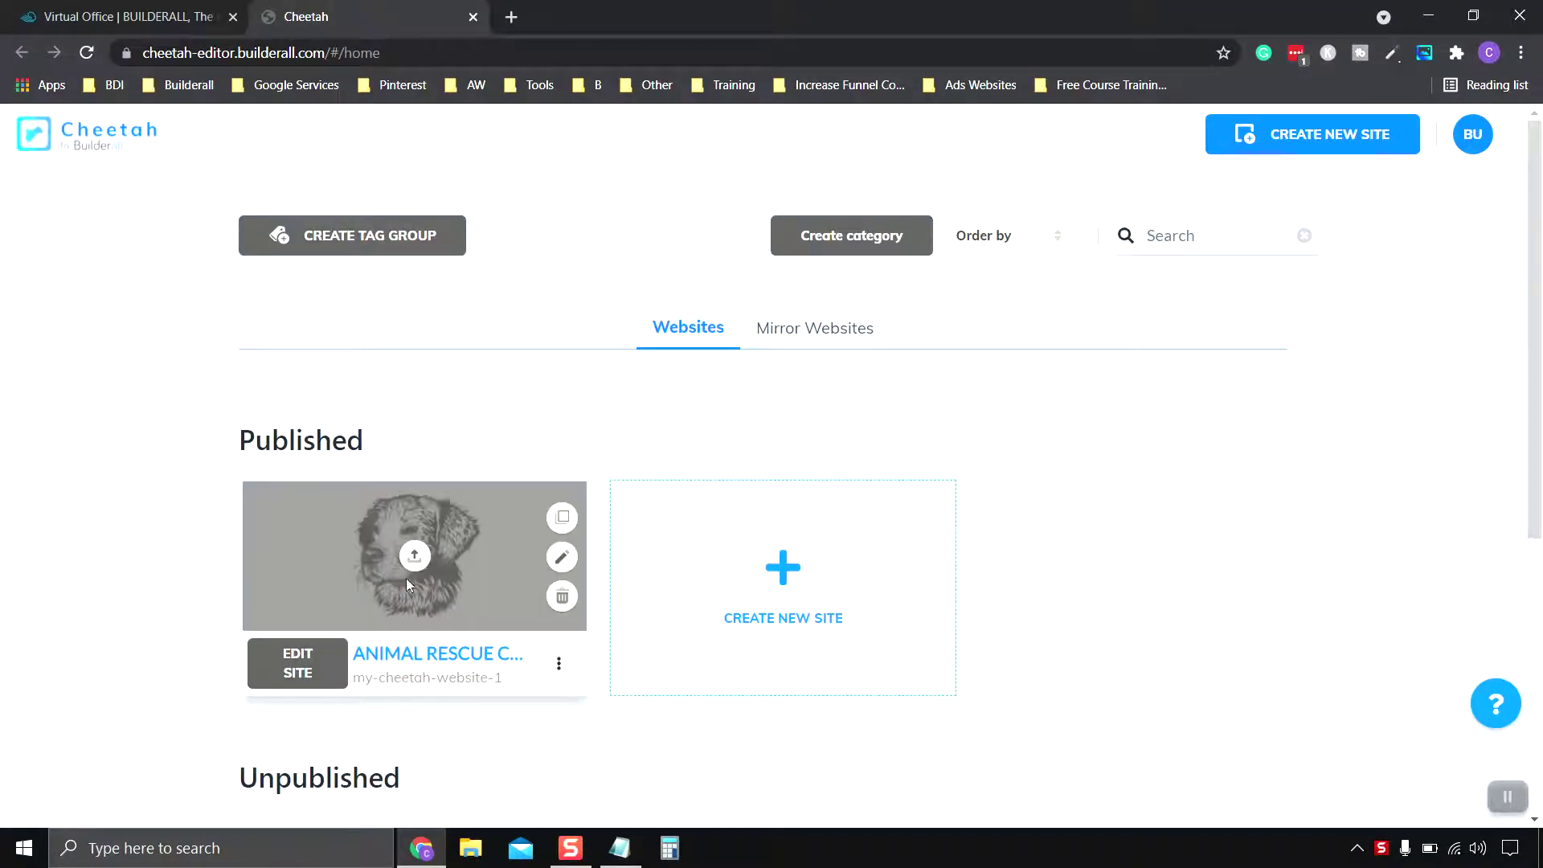
Open EDIT SITE on the Animal Rescue Clinic card to show its six pages
{"action": "left_click", "coordinate": [308, 673]}
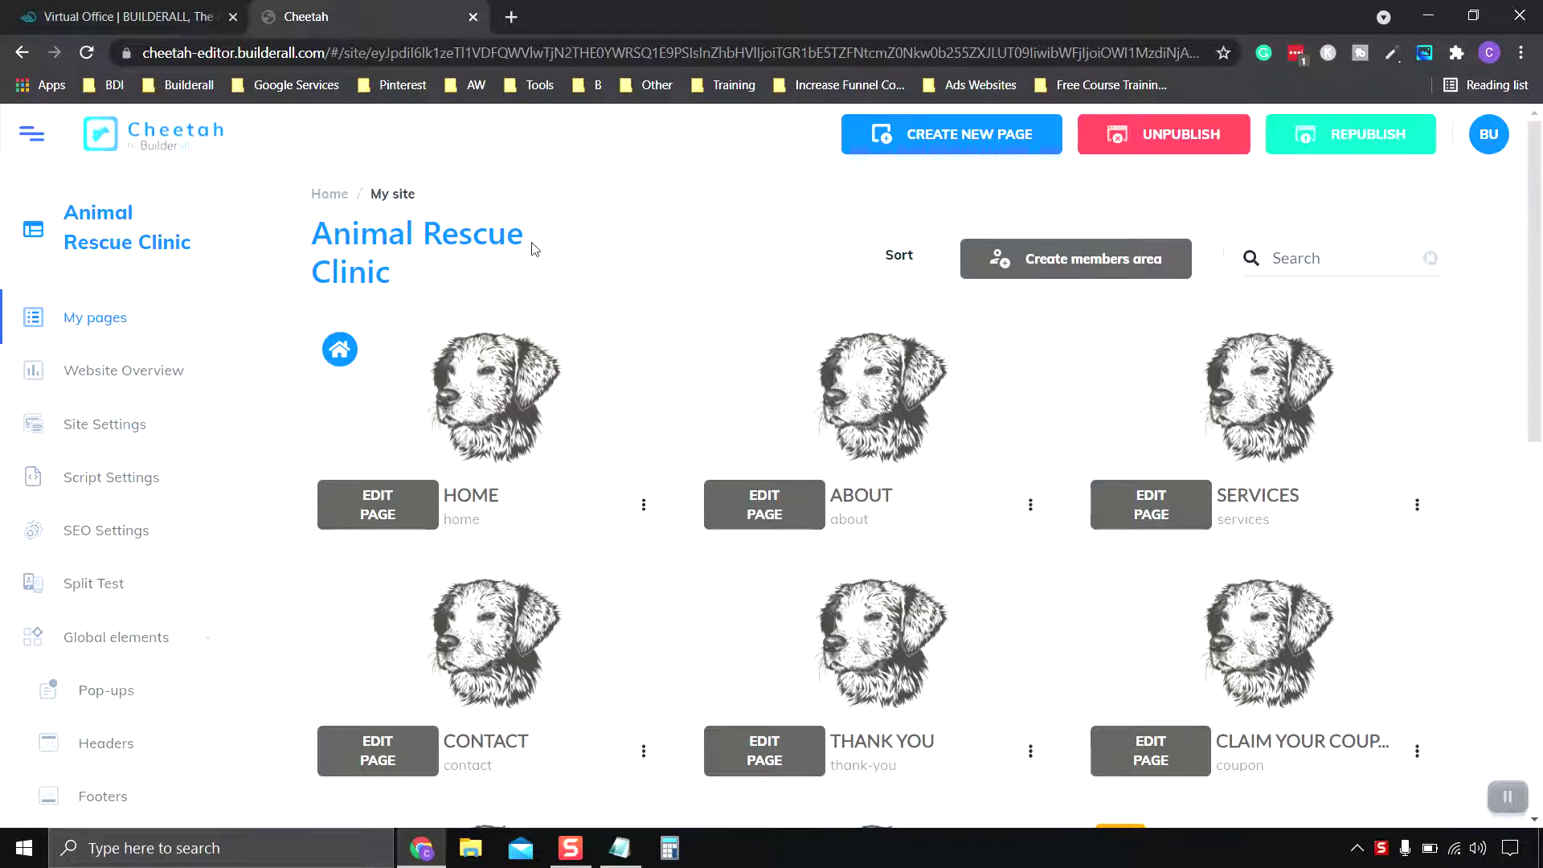
Delete the dog sketch Page share image in the Home page's Settings
{"action": "left_click", "coordinate": [643, 509]}
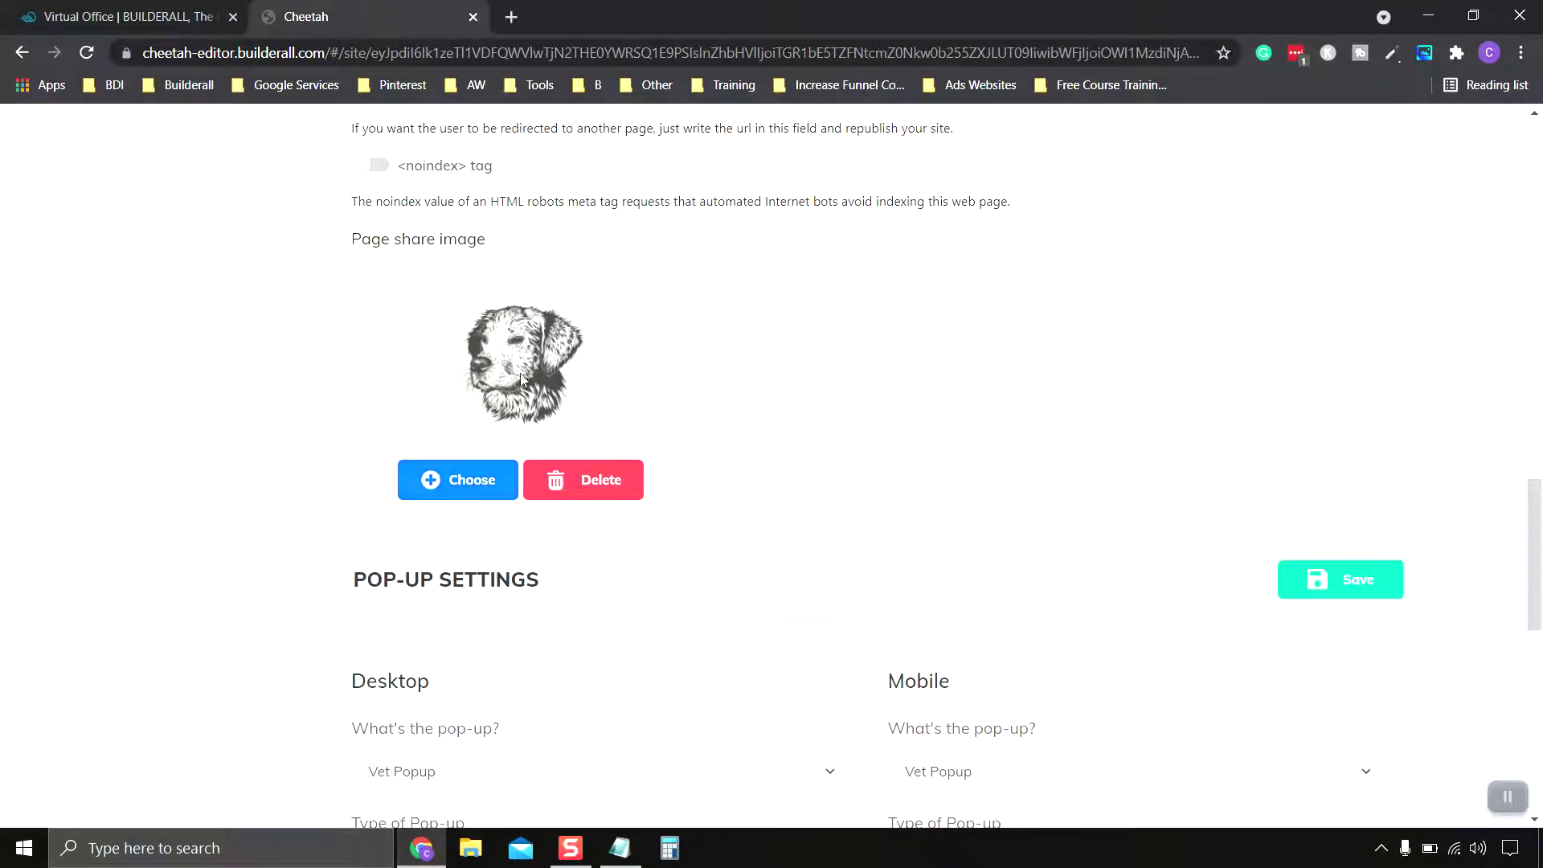
{"action": "left_click", "coordinate": [600, 483]}
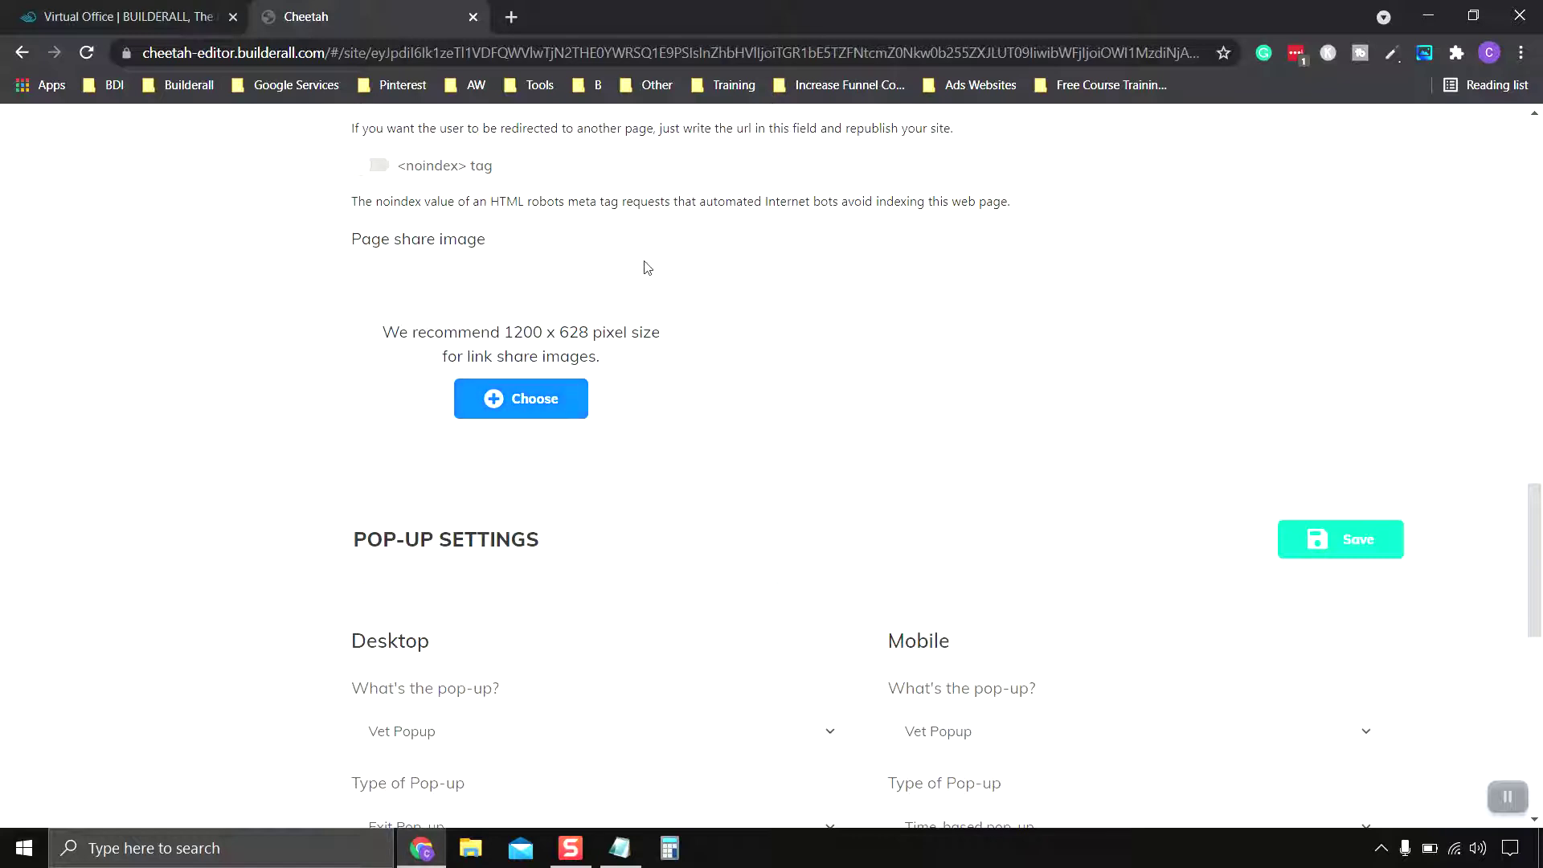
{"action": "scroll", "coordinate": [643, 267], "scroll_direction": "up", "scroll_amount": 1}
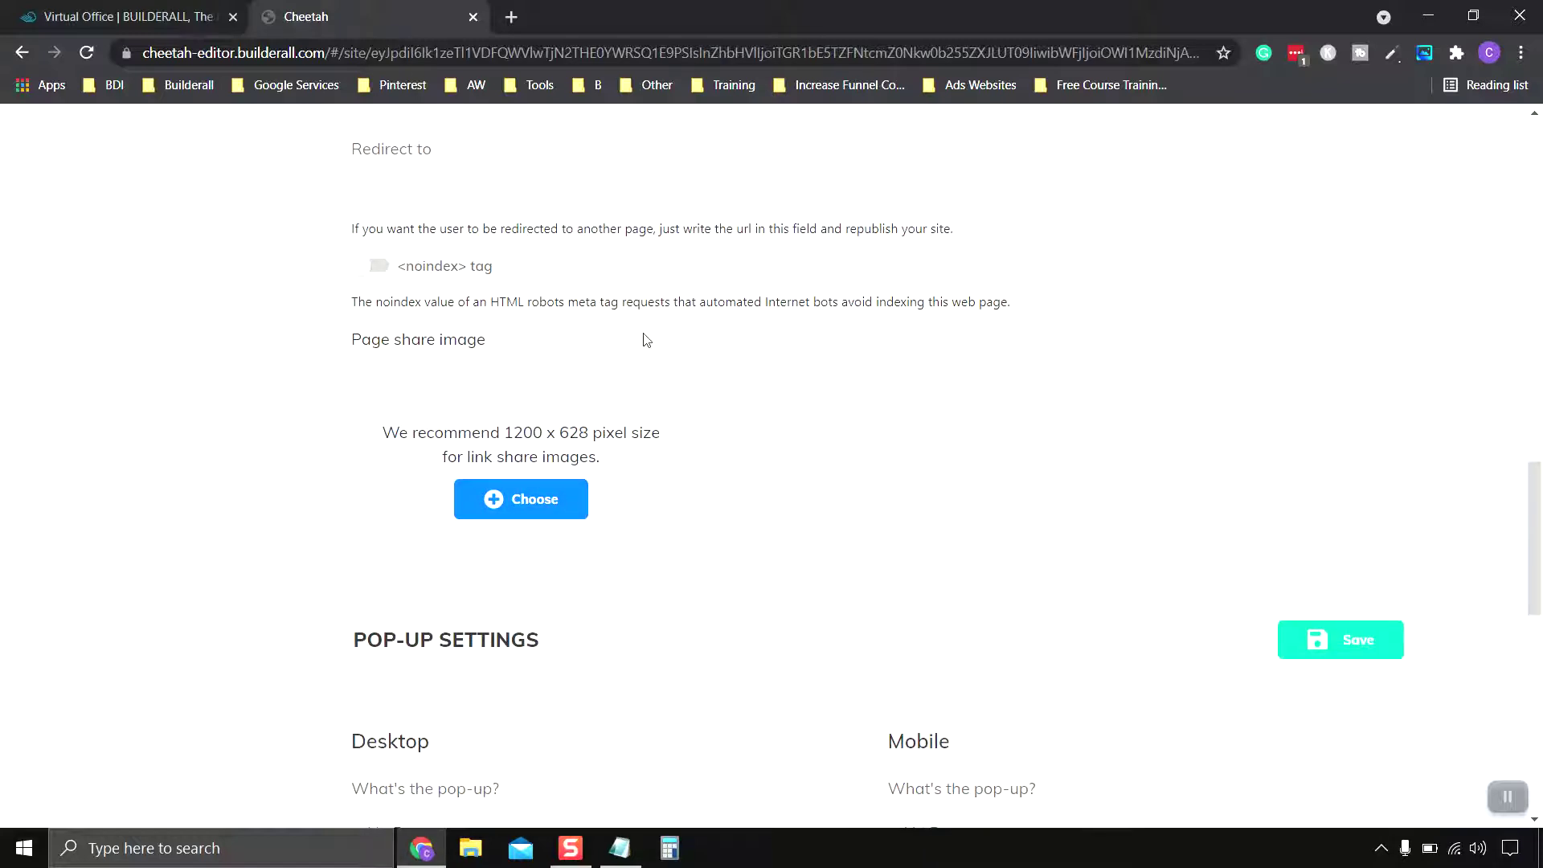
Go to canva.com in a new browser tab
{"action": "left_click", "coordinate": [523, 16]}
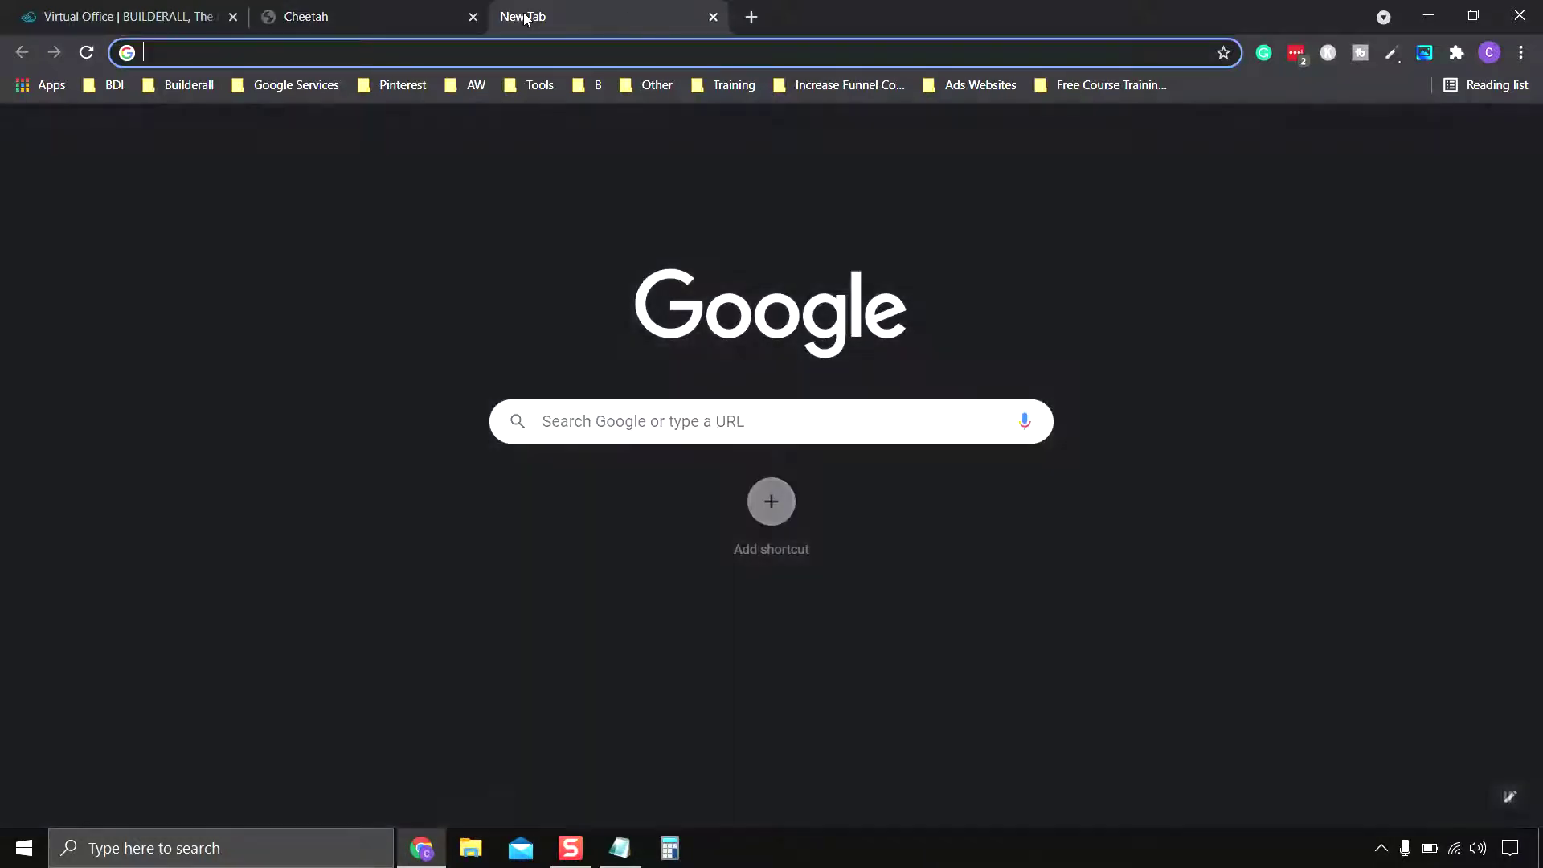
{"action": "type", "text": "canva"}
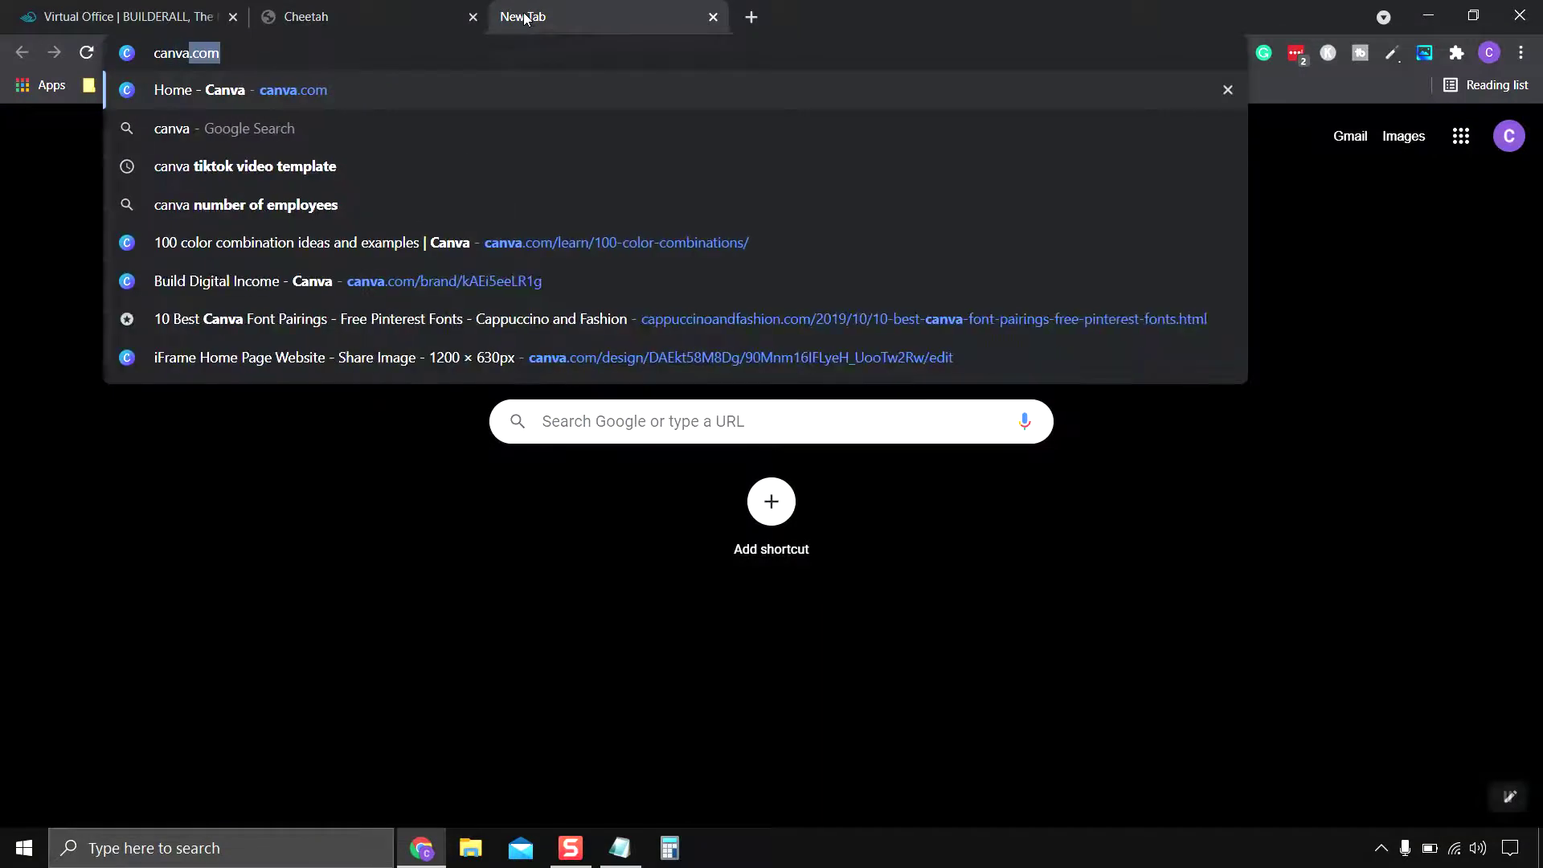
{"action": "key", "text": "Return"}
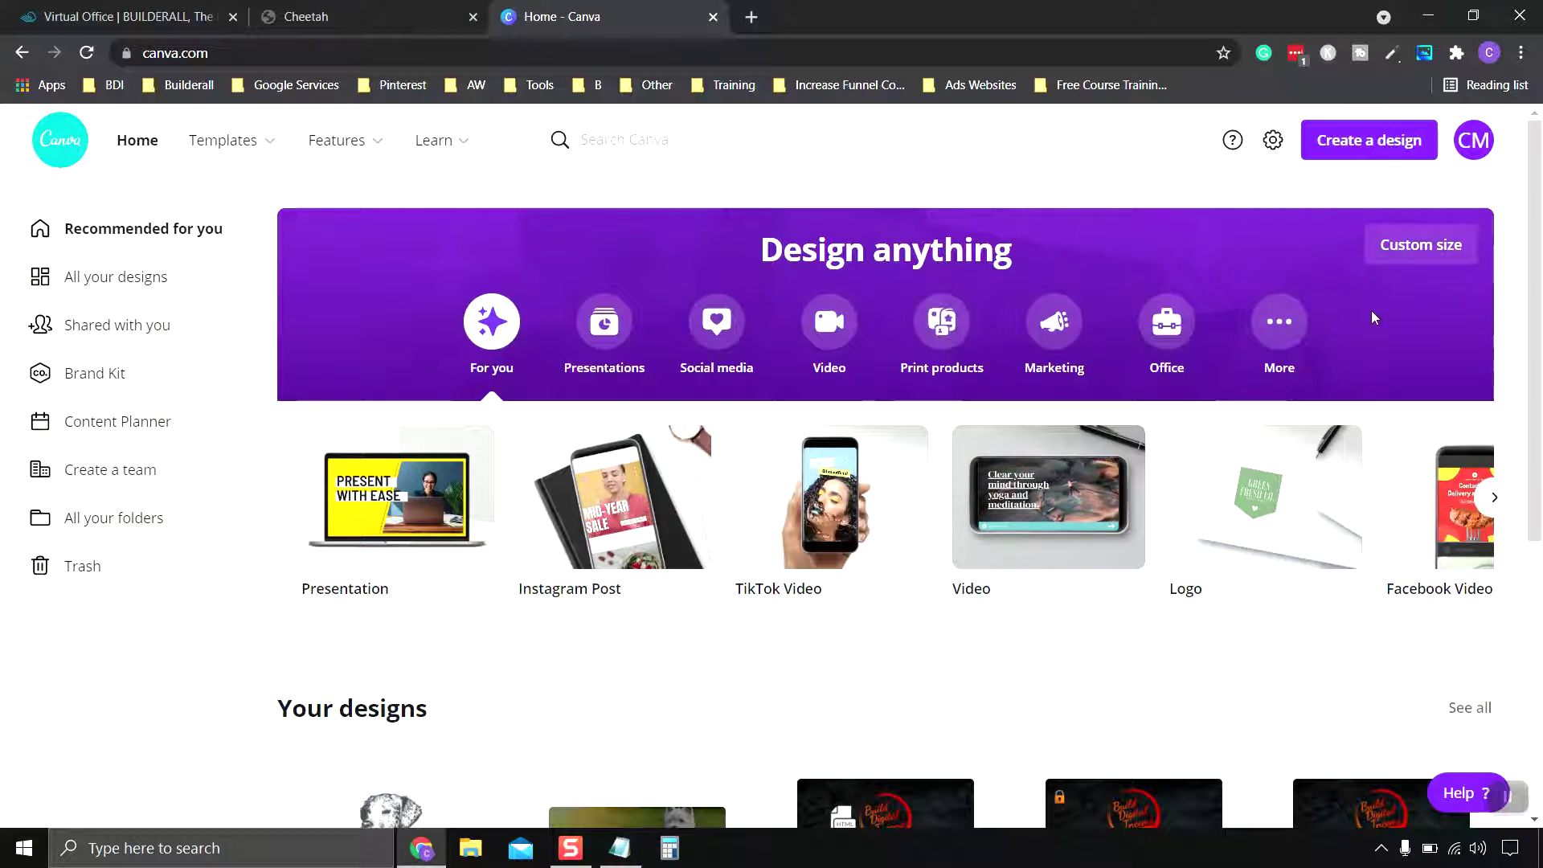
Scroll Canva's home page down to Your designs, showing Copy of Animal Rescue Clinic
{"action": "scroll", "coordinate": [1412, 252], "scroll_direction": "down", "scroll_amount": 1}
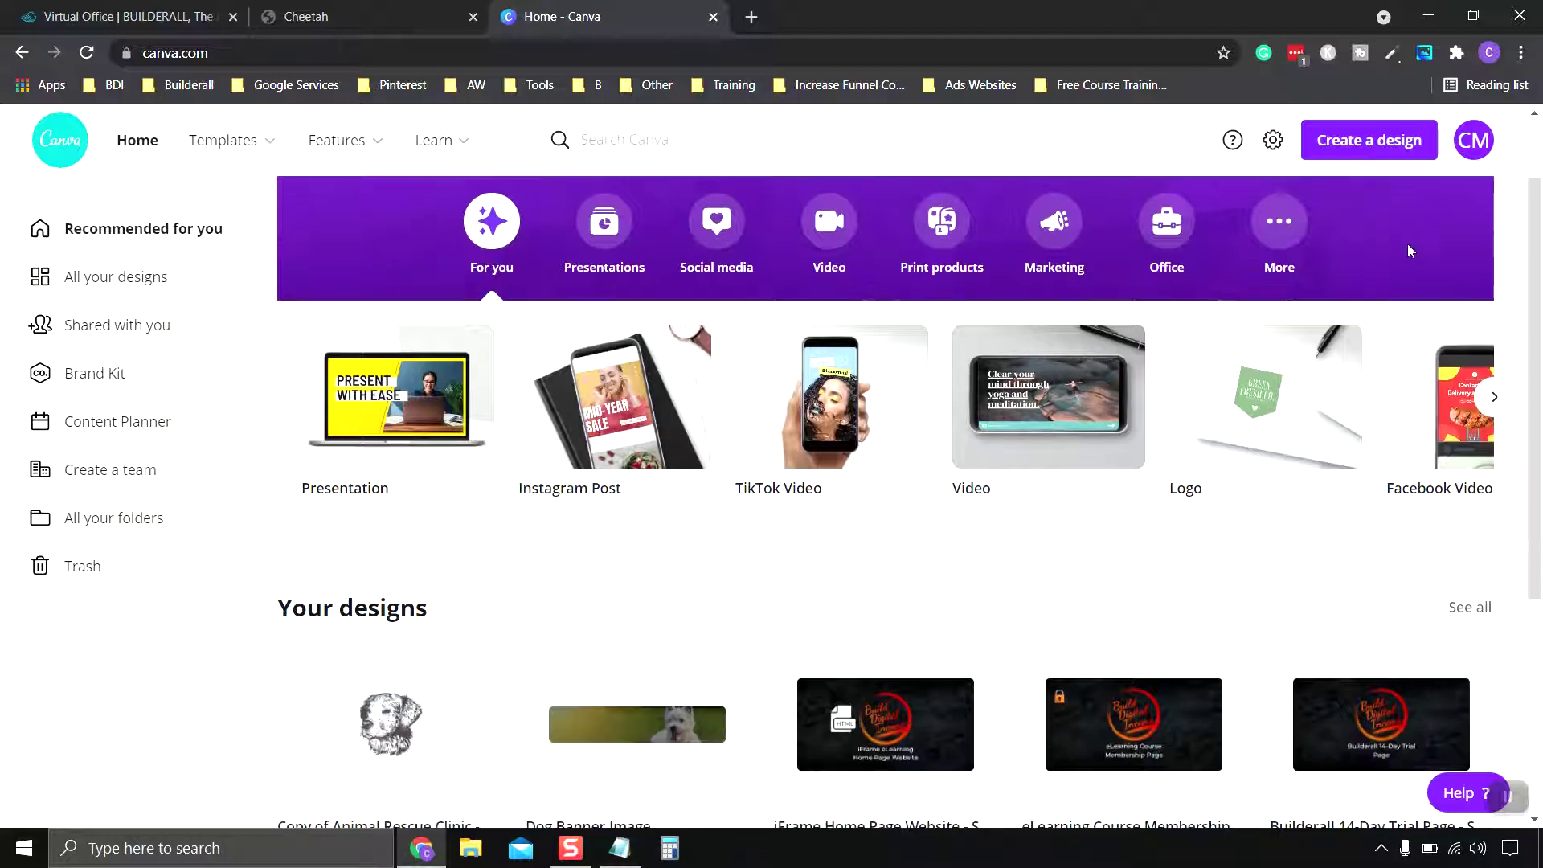
{"action": "mouse_move", "coordinate": [775, 392]}
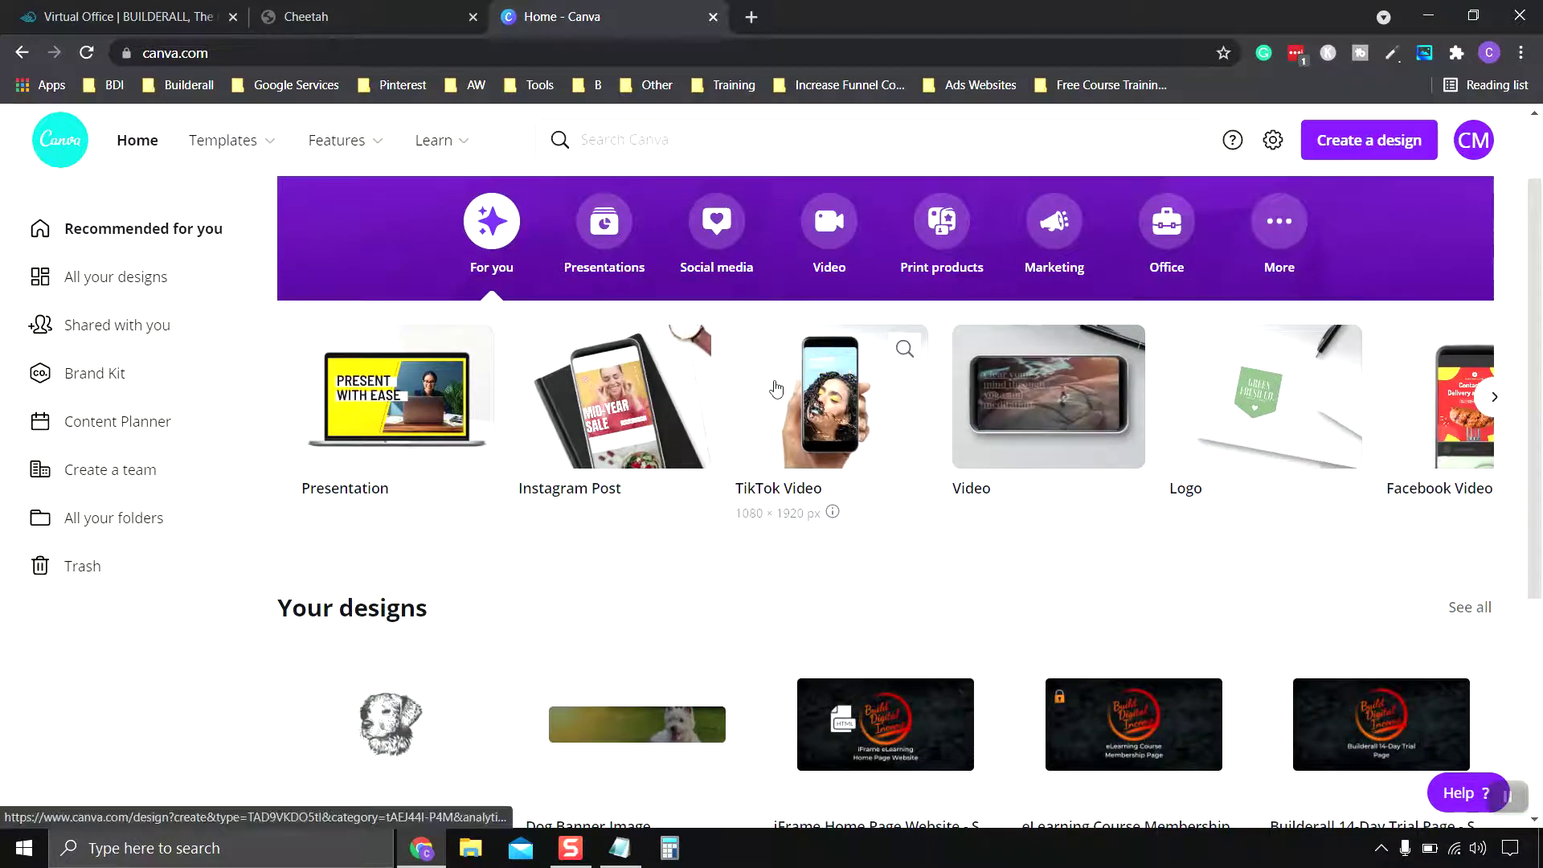
{"action": "scroll", "coordinate": [776, 390], "scroll_direction": "down", "scroll_amount": 3}
{"action": "scroll", "coordinate": [778, 389], "scroll_direction": "down", "scroll_amount": 1}
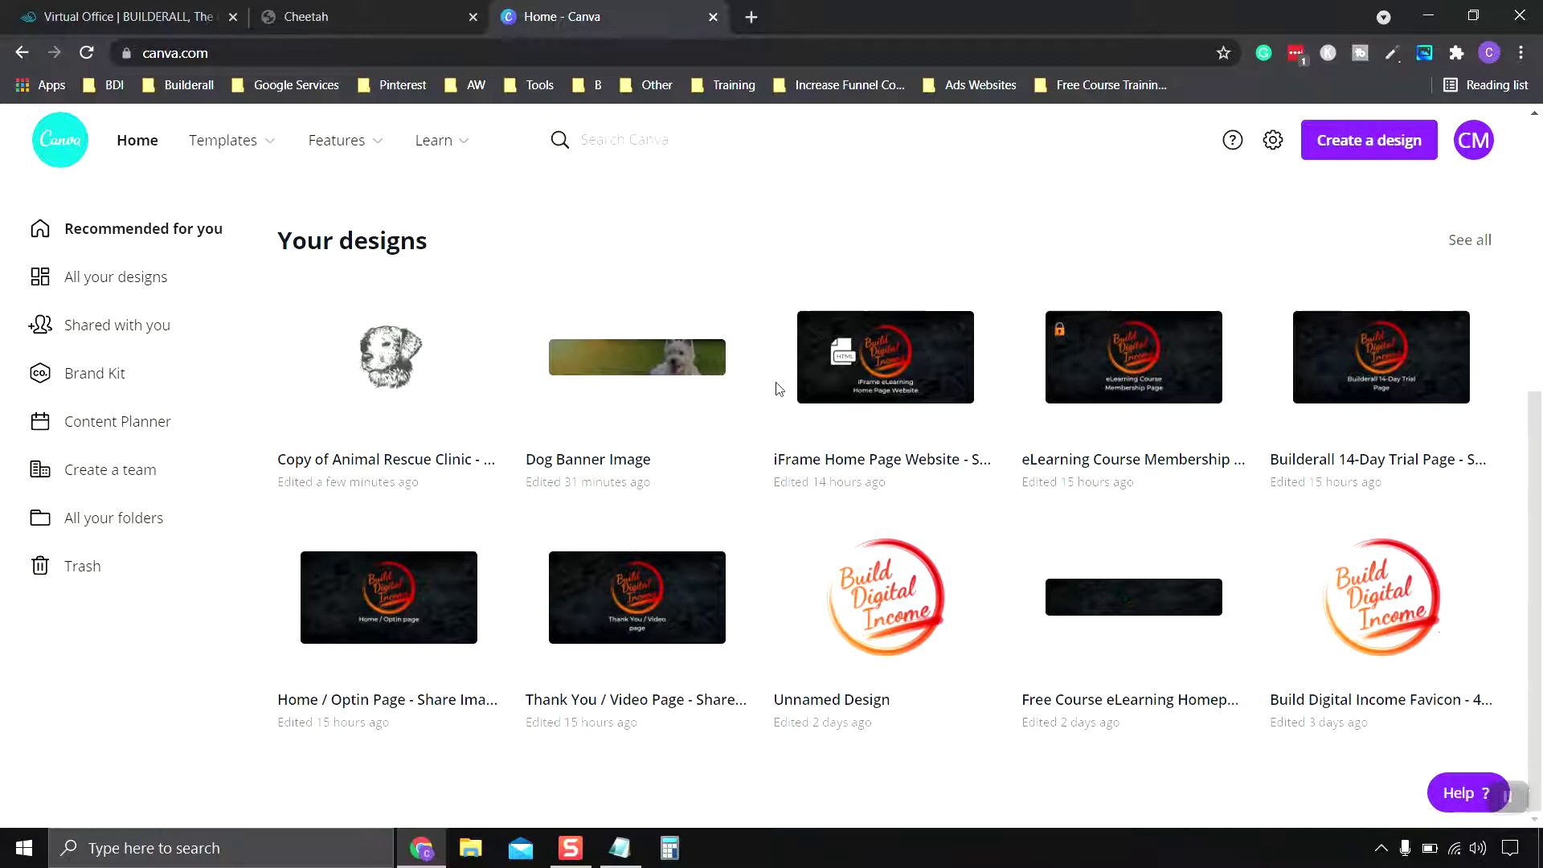
{"action": "scroll", "coordinate": [688, 389], "scroll_direction": "up", "scroll_amount": 3}
{"action": "scroll", "coordinate": [654, 378], "scroll_direction": "down", "scroll_amount": 1}
{"action": "scroll", "coordinate": [651, 381], "scroll_direction": "down", "scroll_amount": 1}
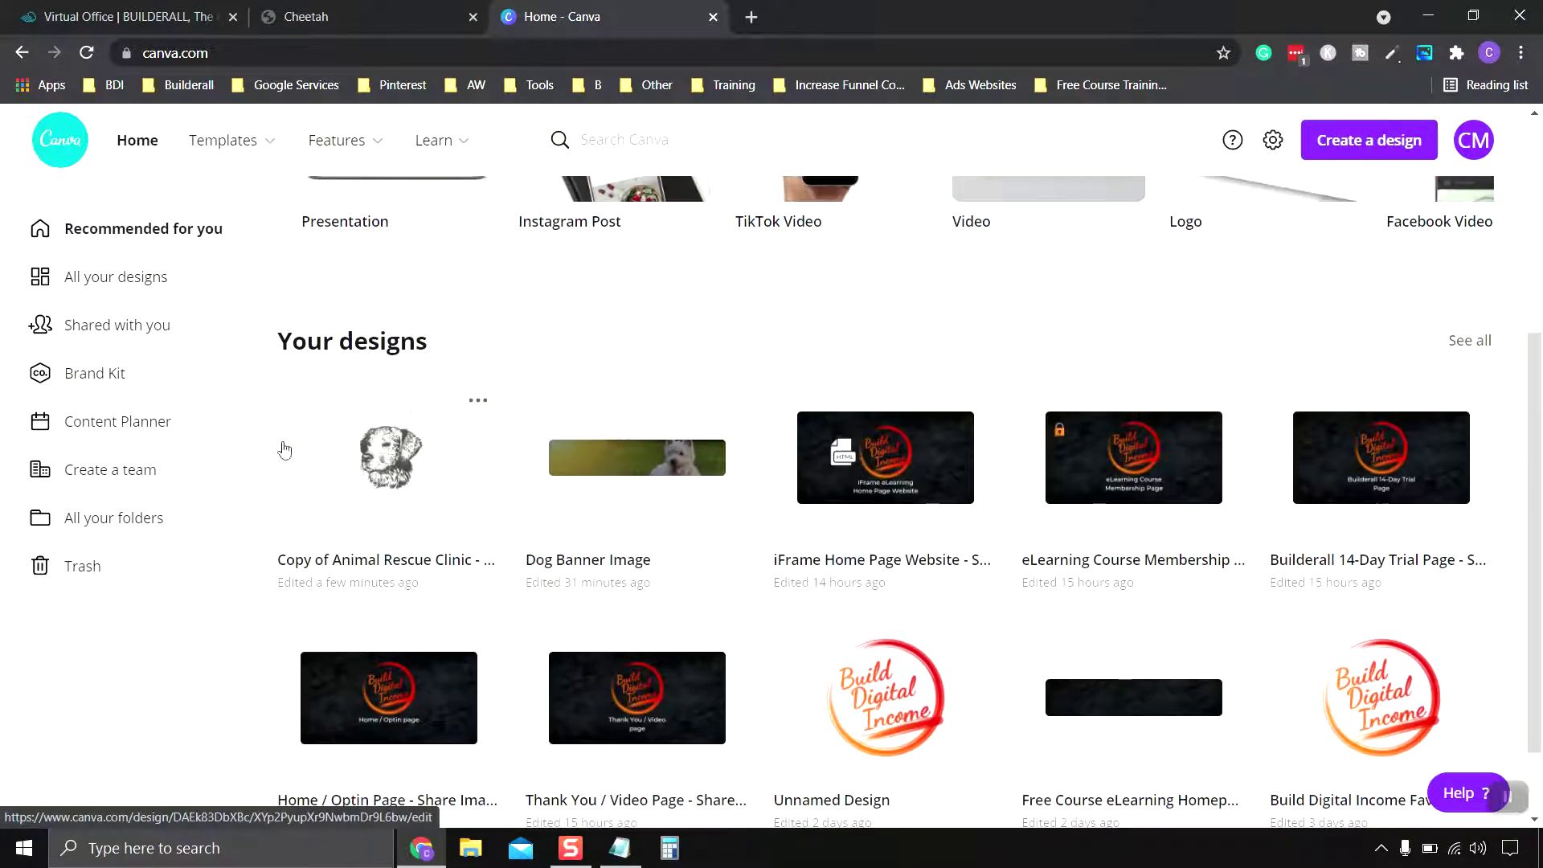
Open the Copy of Animal Rescue Clinic design and search Elements for 'dog'
{"action": "left_click", "coordinate": [399, 461]}
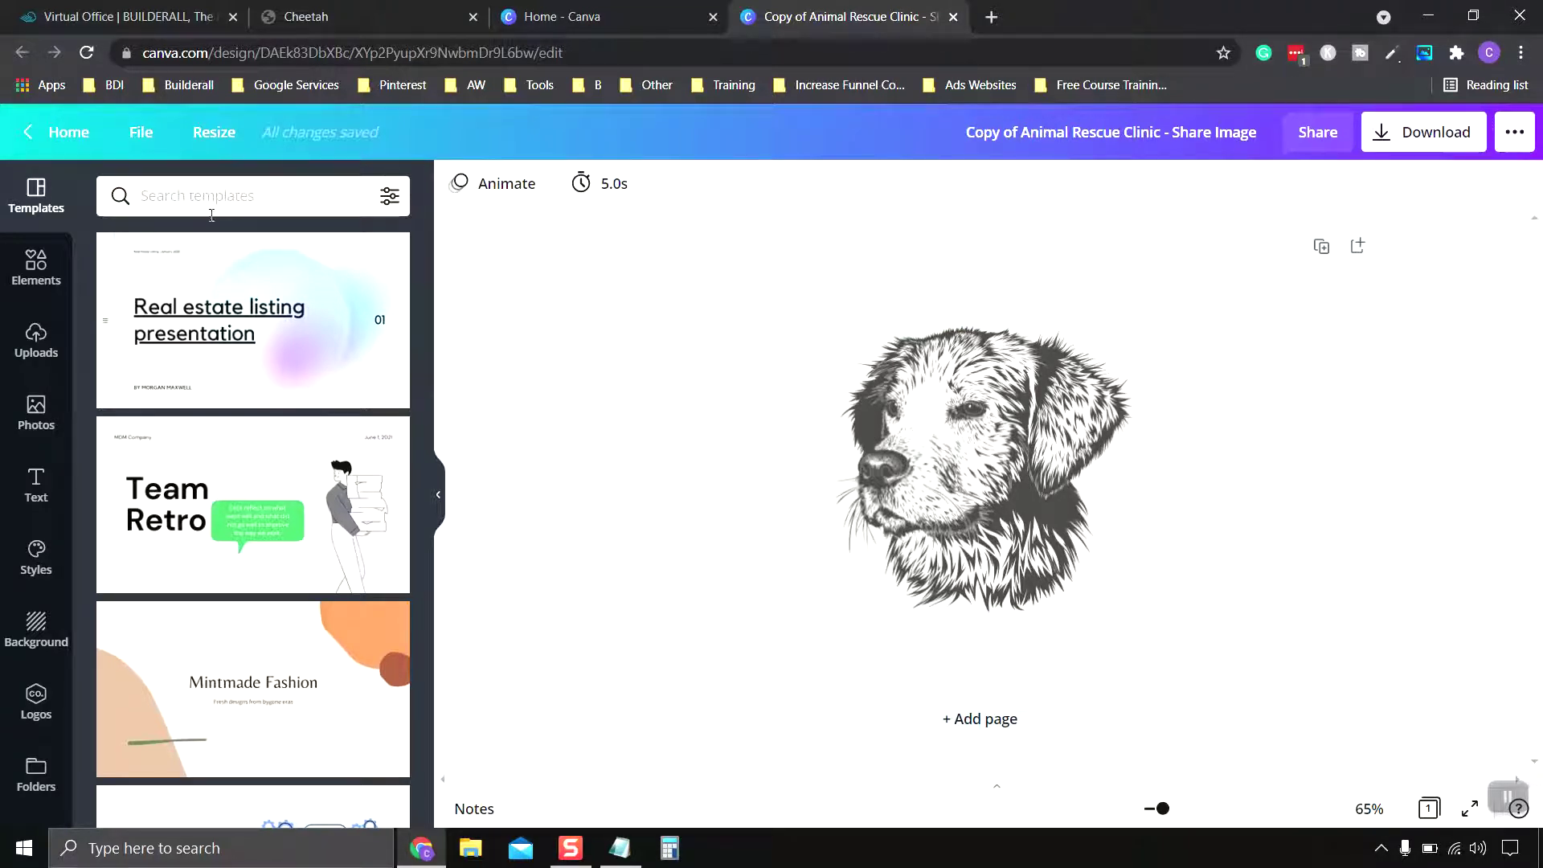
{"action": "left_click", "coordinate": [34, 273]}
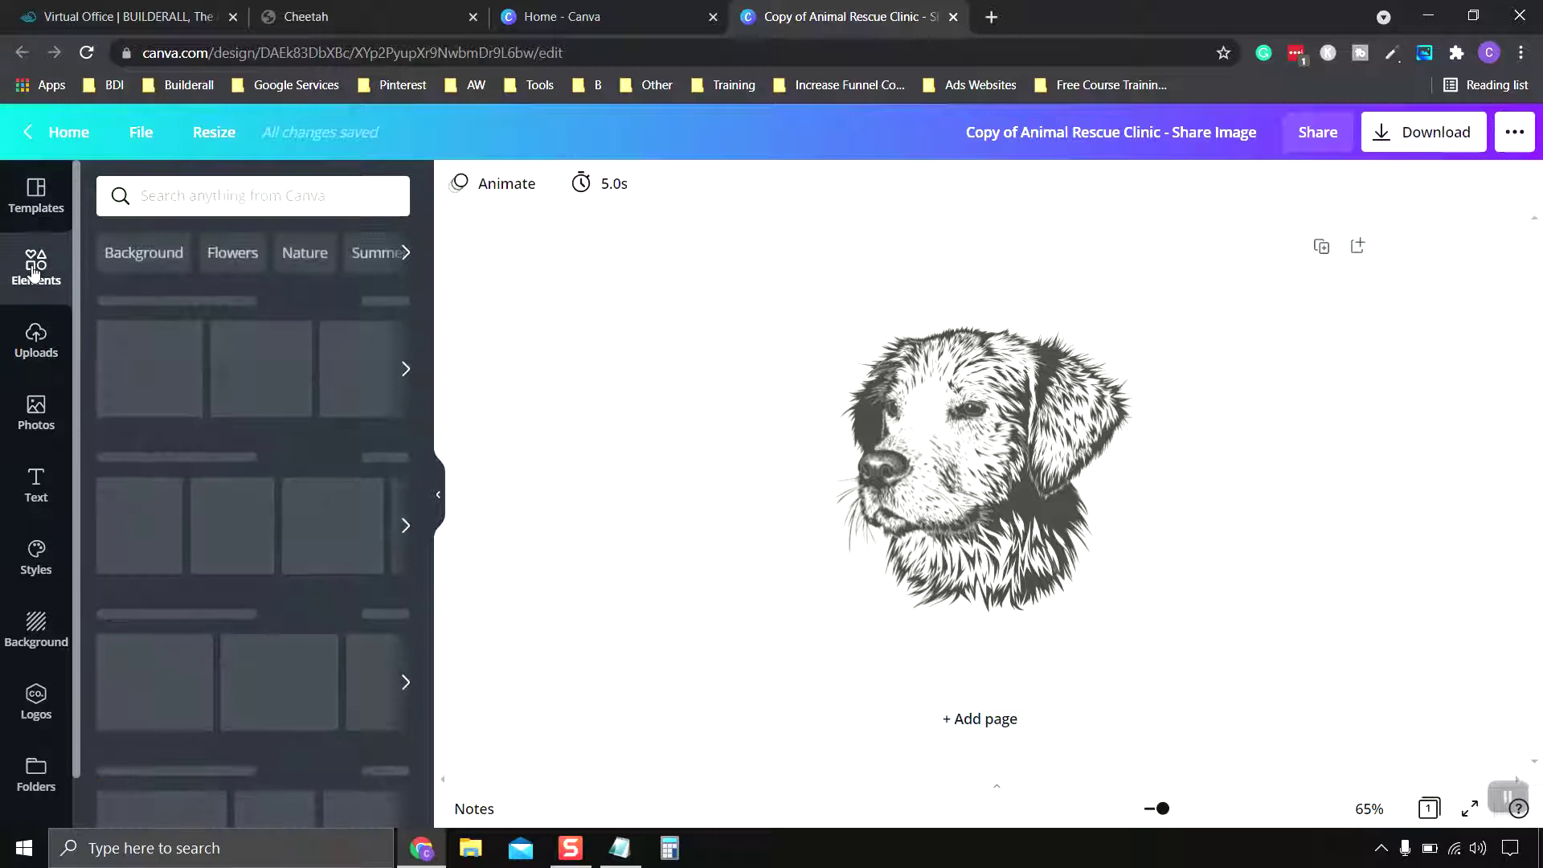
{"action": "left_click", "coordinate": [265, 195]}
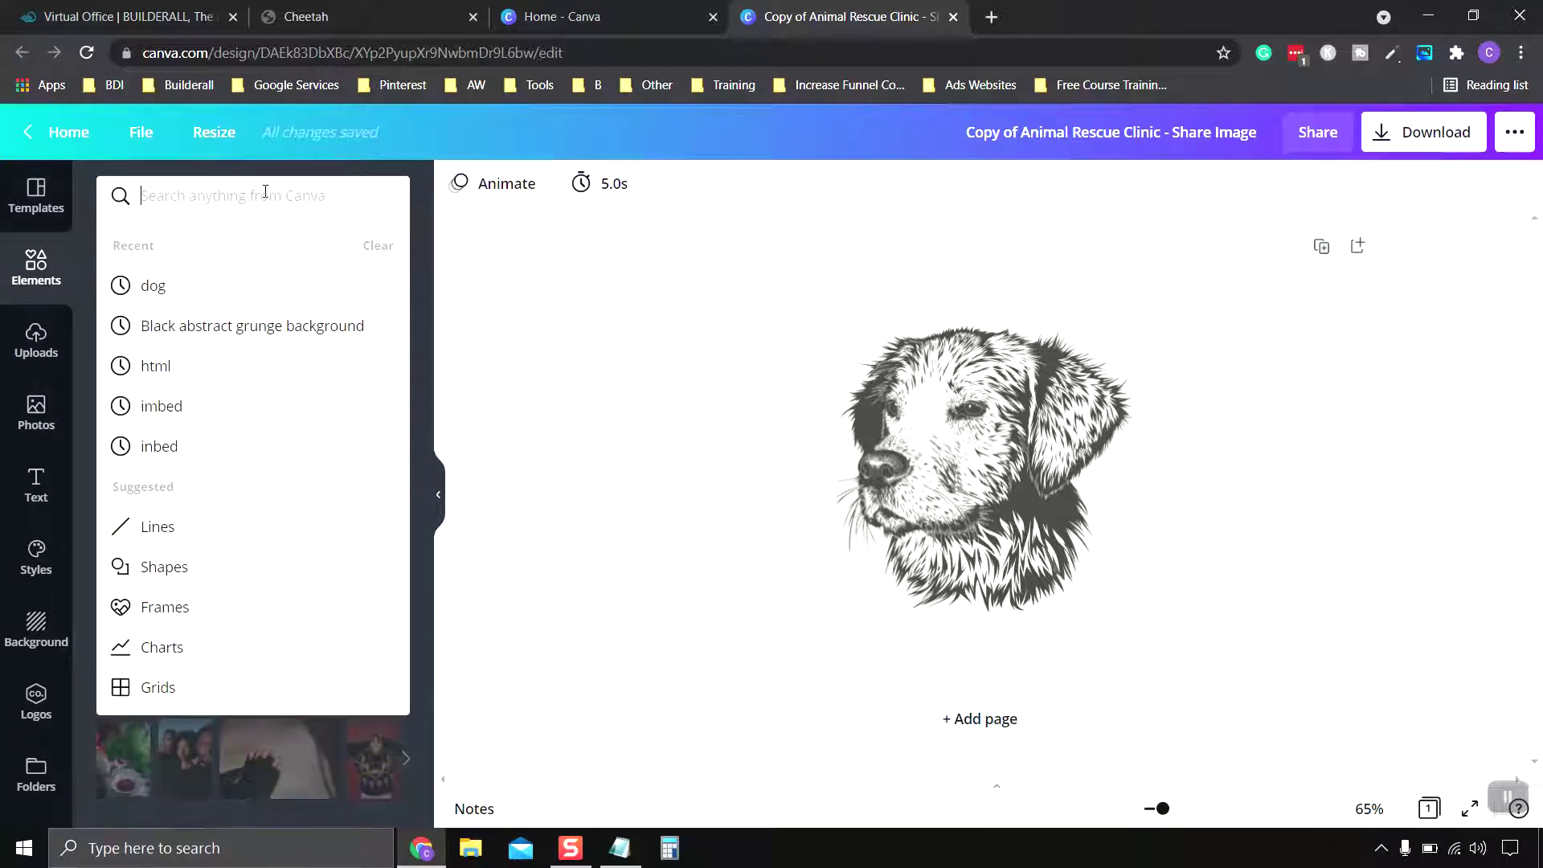
{"action": "type", "text": "dog"}
{"action": "key", "text": "Return"}
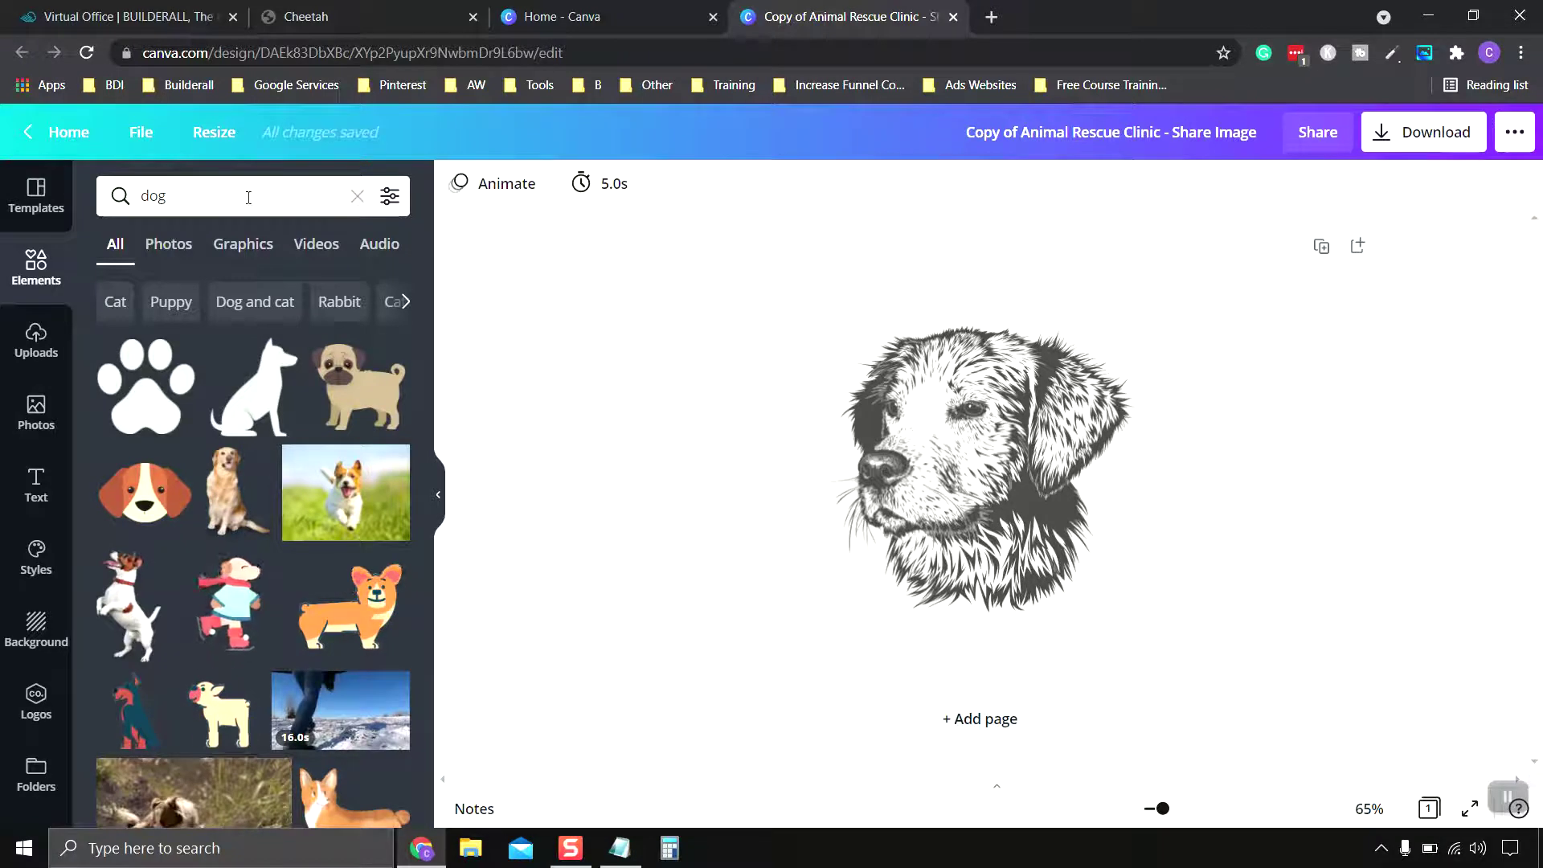
Rerun the 'dog' element search and filter the results to Graphics
{"action": "left_click", "coordinate": [248, 197]}
{"action": "key", "text": "BackSpace"}
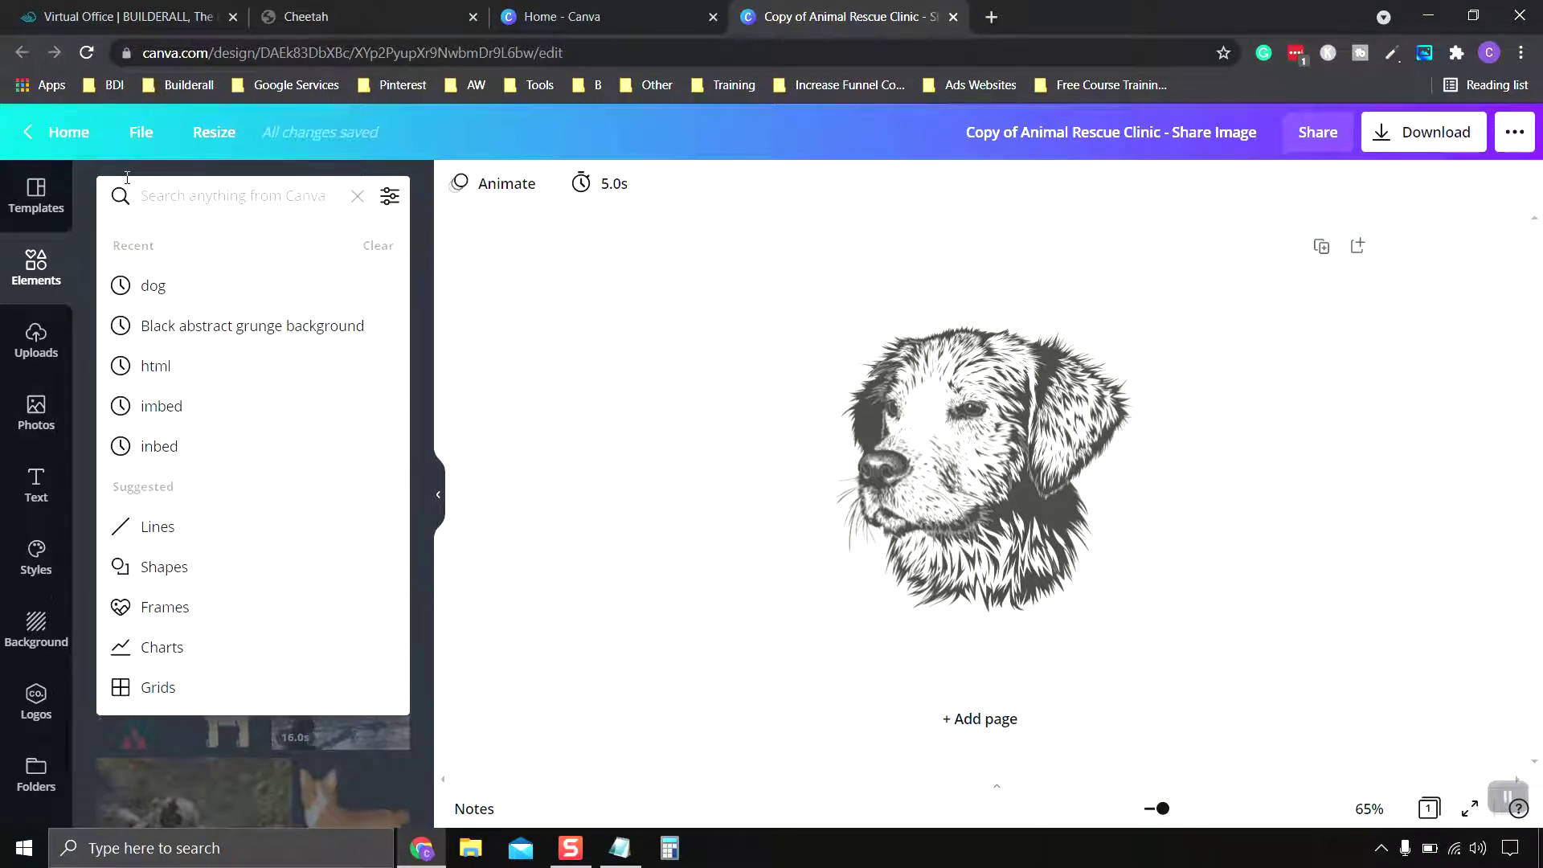
{"action": "type", "text": "dog"}
{"action": "key", "text": "Return"}
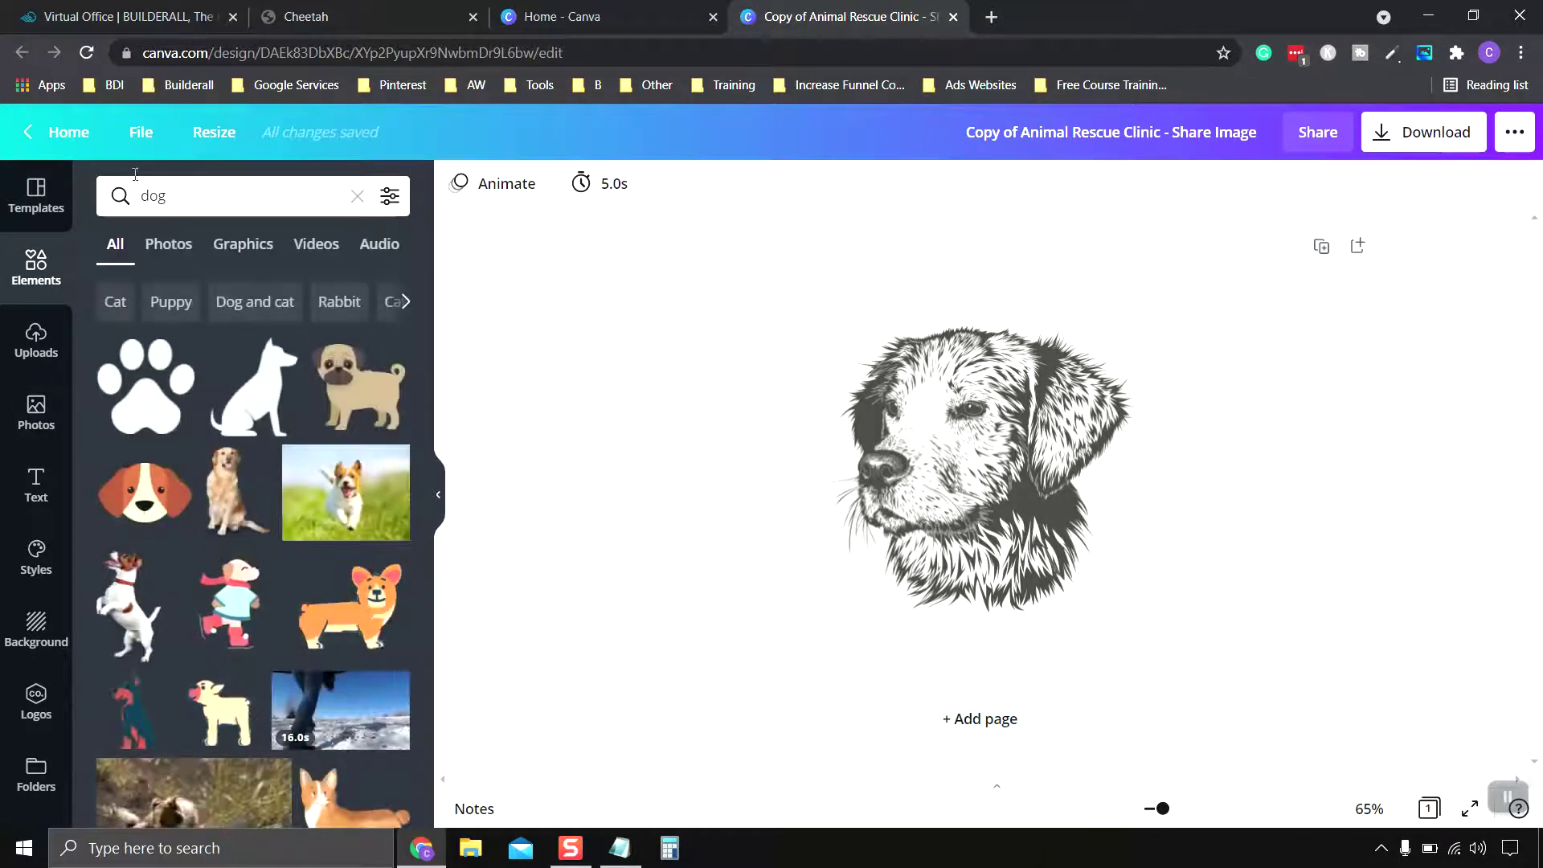
{"action": "left_click", "coordinate": [244, 249]}
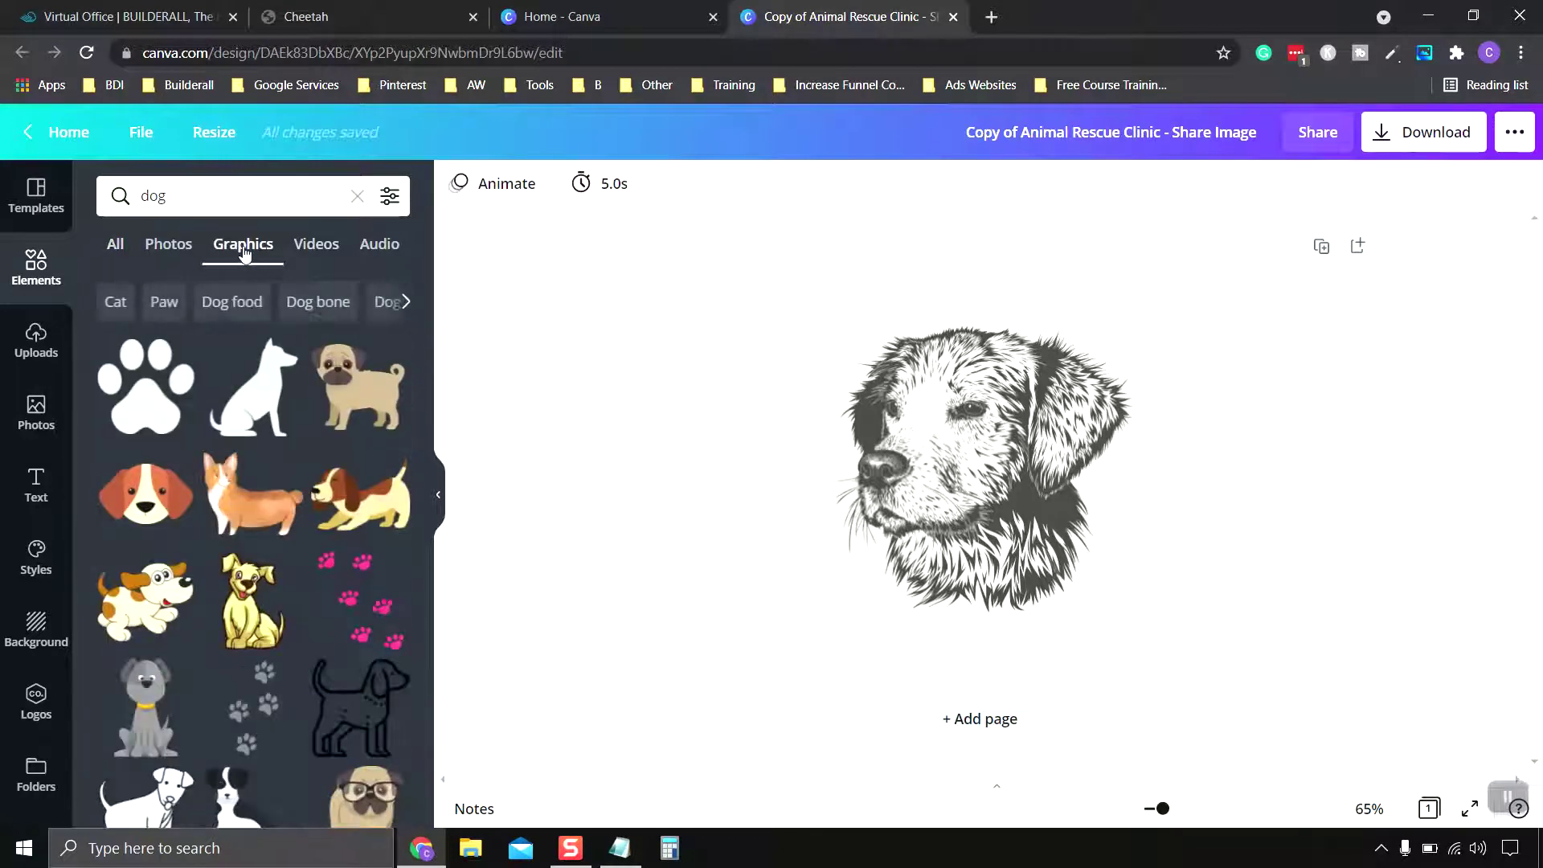
{"action": "scroll", "coordinate": [238, 378], "scroll_direction": "down", "scroll_amount": 3}
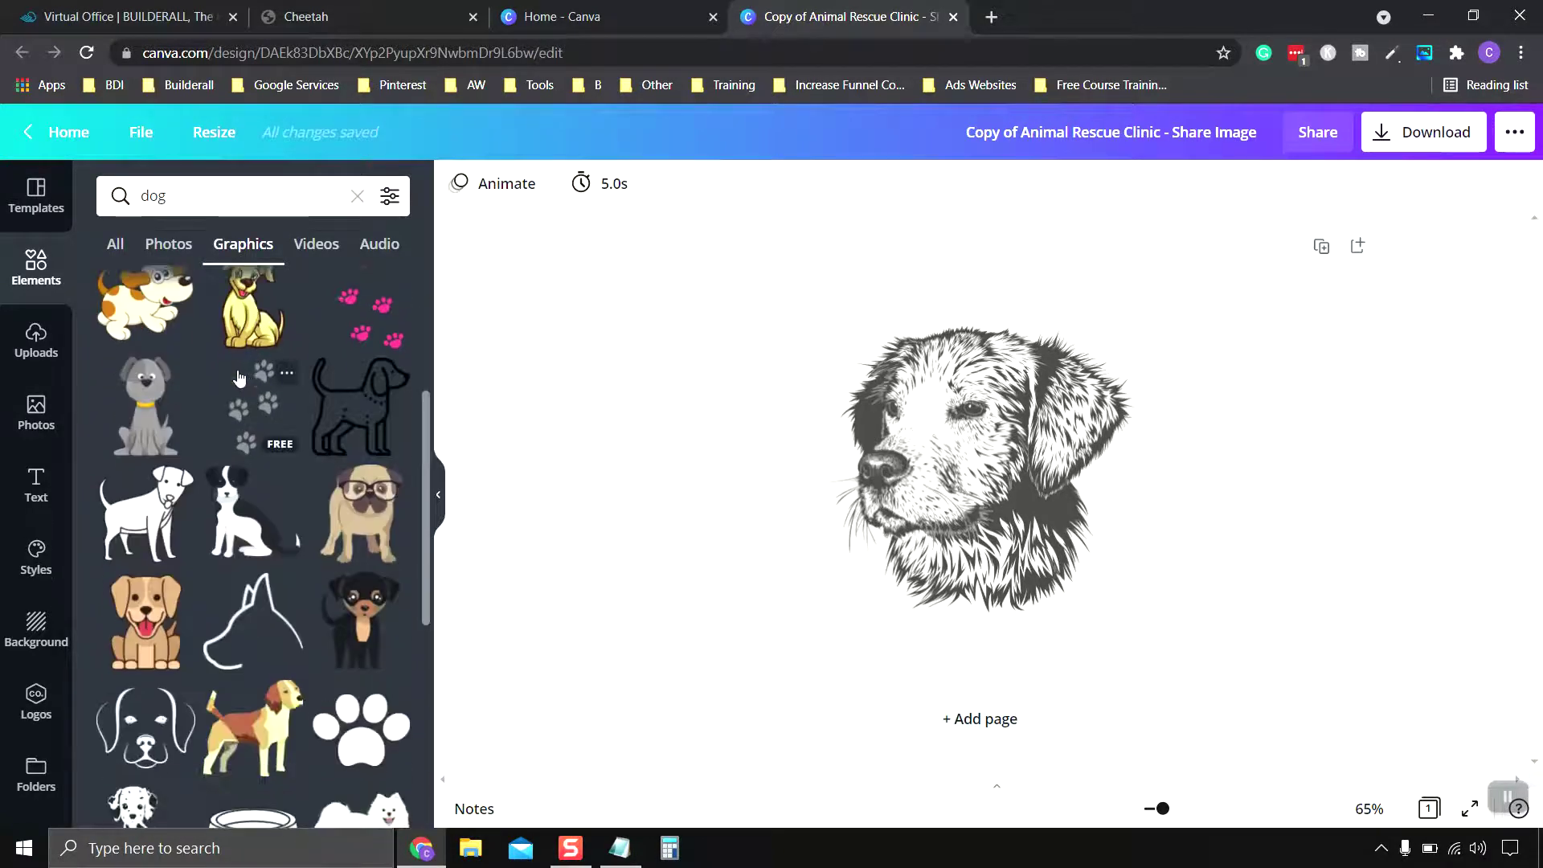
{"action": "scroll", "coordinate": [239, 377], "scroll_direction": "up", "scroll_amount": 1}
Place the yellow cartoon dog over the sketch and delete the furry animal photo
{"action": "left_click", "coordinate": [250, 402]}
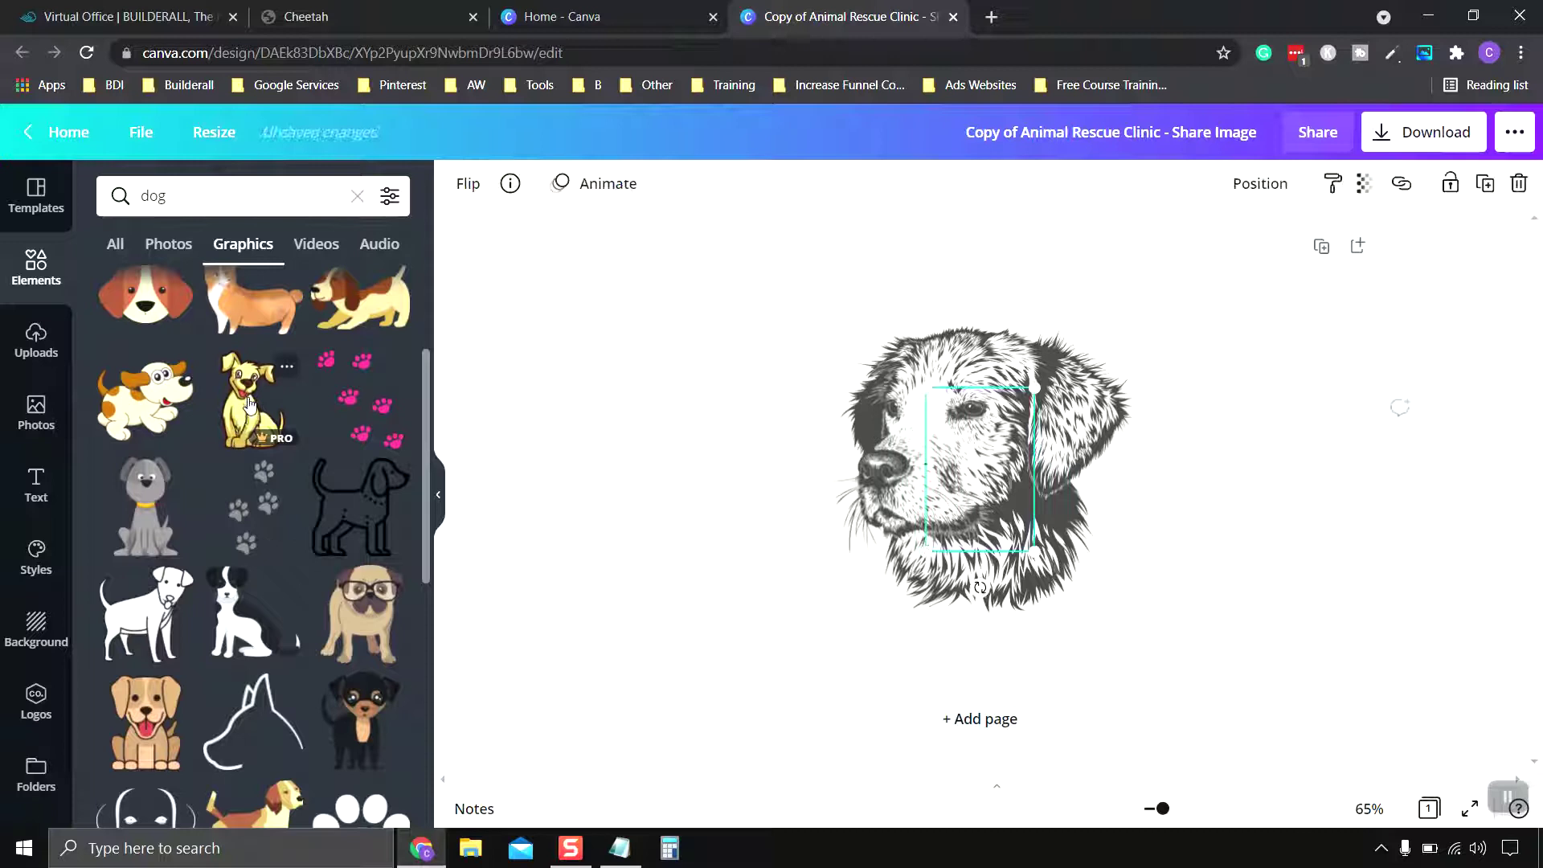
{"action": "mouse_move", "coordinate": [985, 467]}
{"action": "left_mouse_down"}
{"action": "mouse_move", "coordinate": [1014, 496]}
{"action": "mouse_move", "coordinate": [865, 347]}
{"action": "left_mouse_up"}
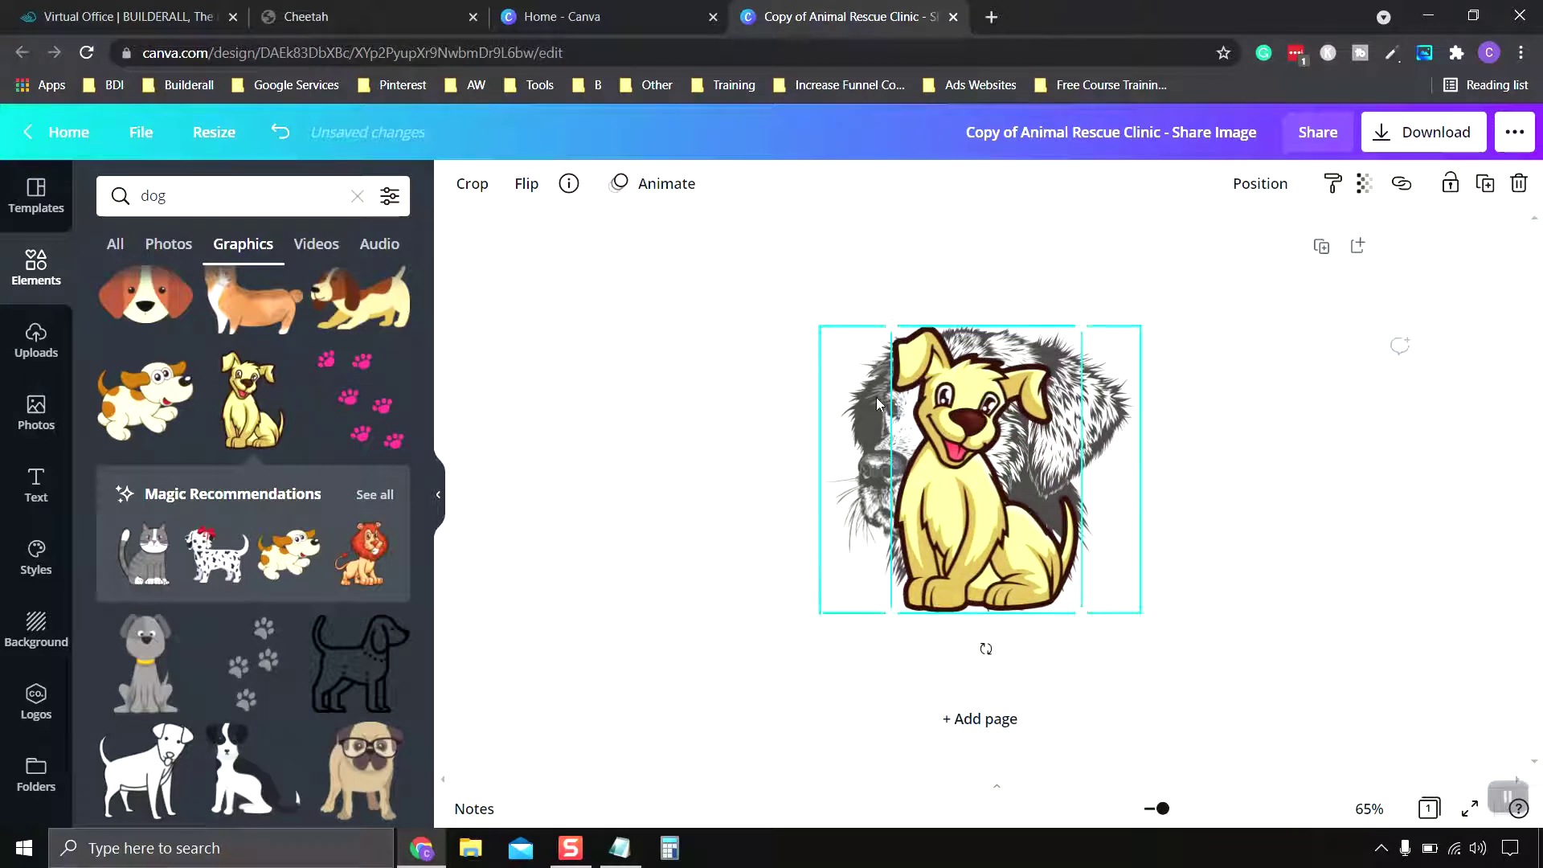
{"action": "left_click", "coordinate": [1122, 427]}
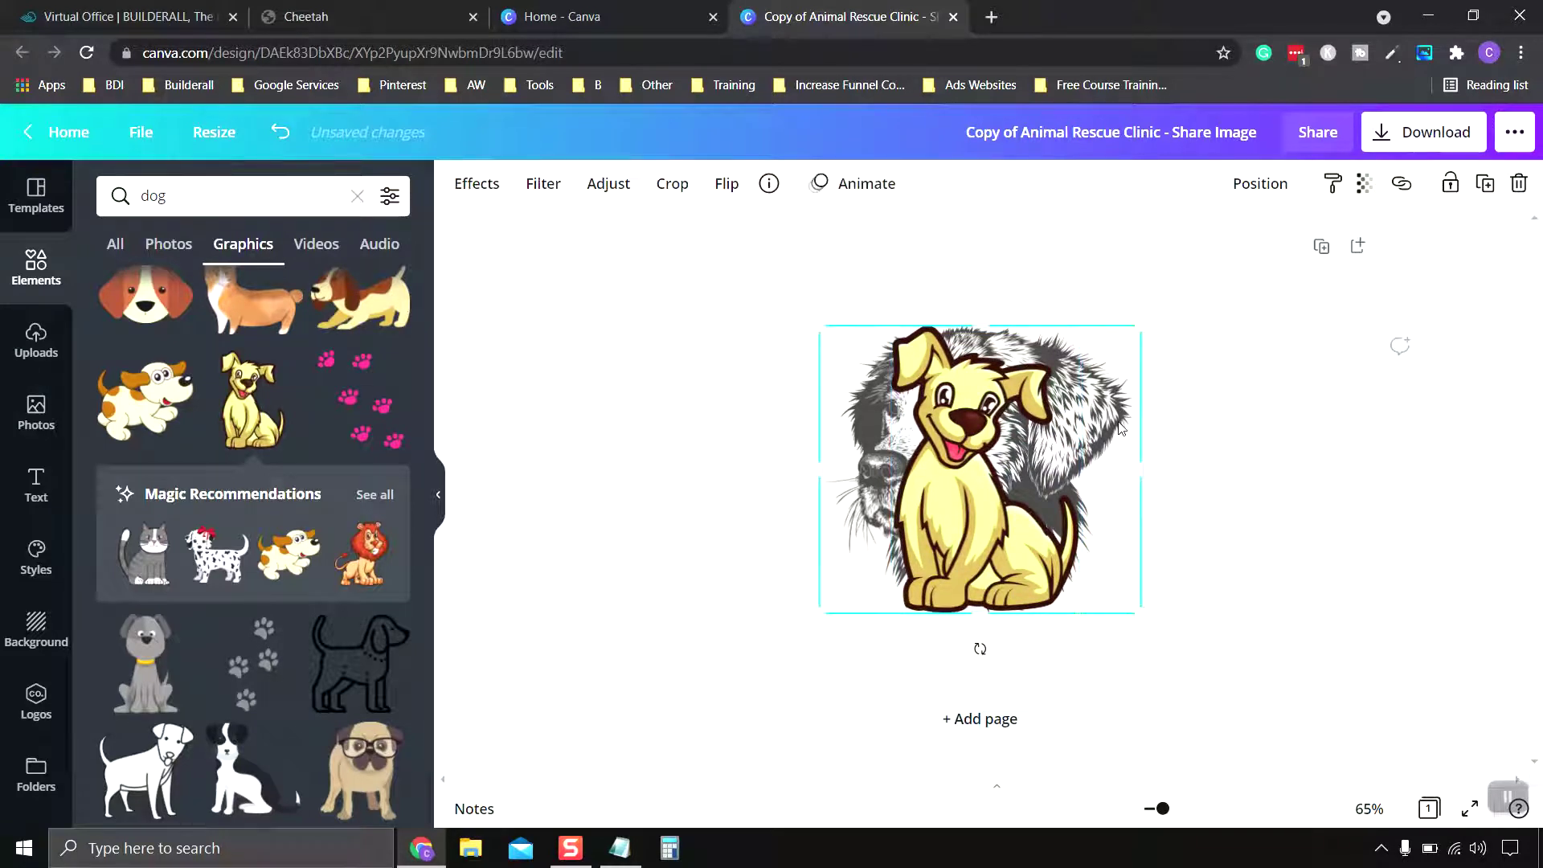
{"action": "key", "text": "Delete"}
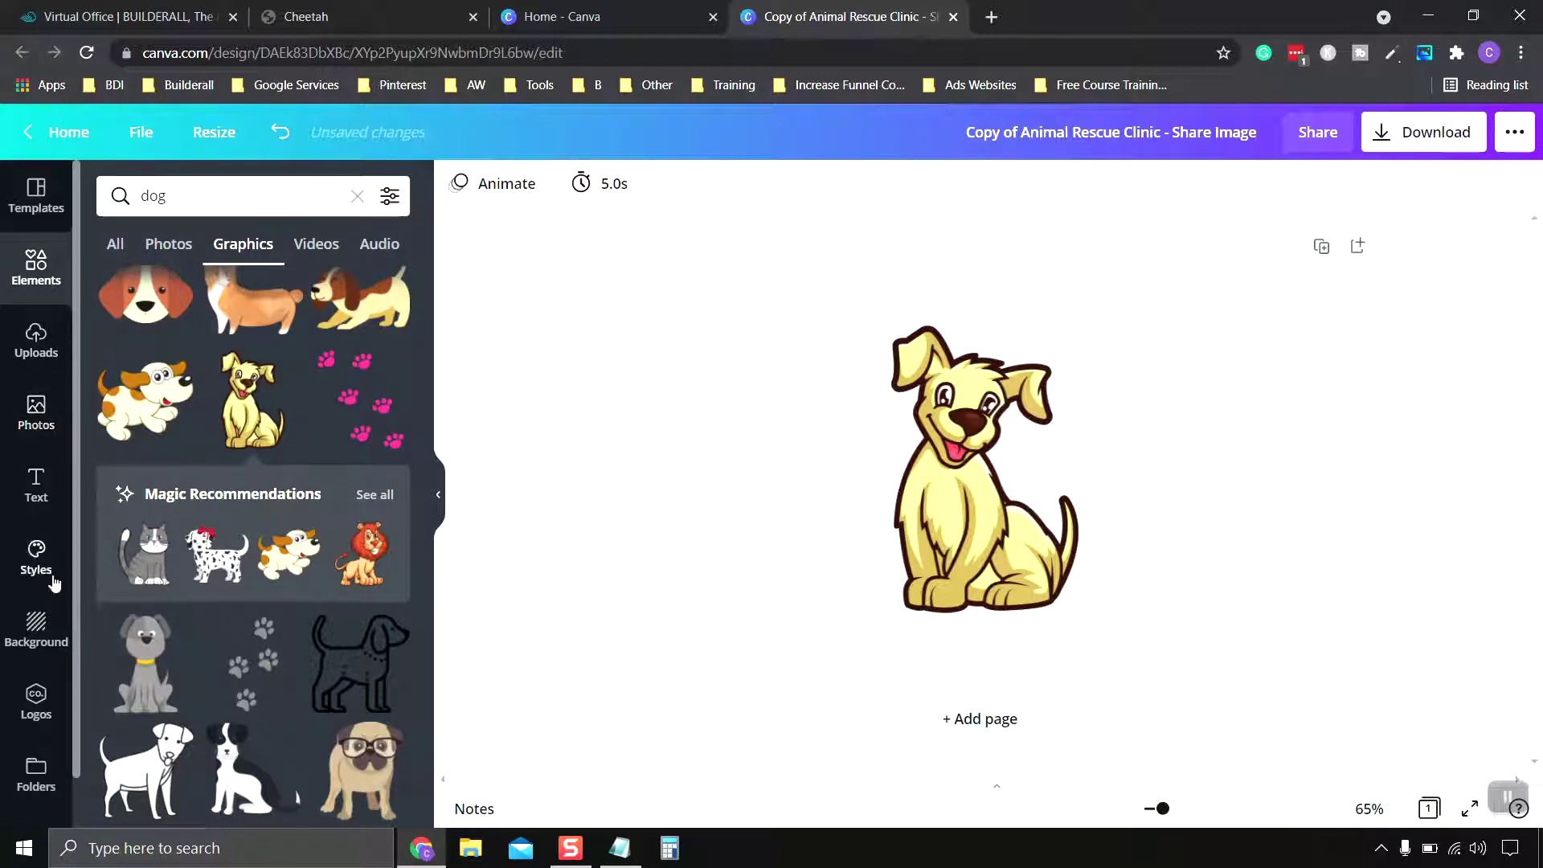
Search backgrounds for 'blue' and apply the blue gradient behind the puppy
{"action": "left_click", "coordinate": [37, 627]}
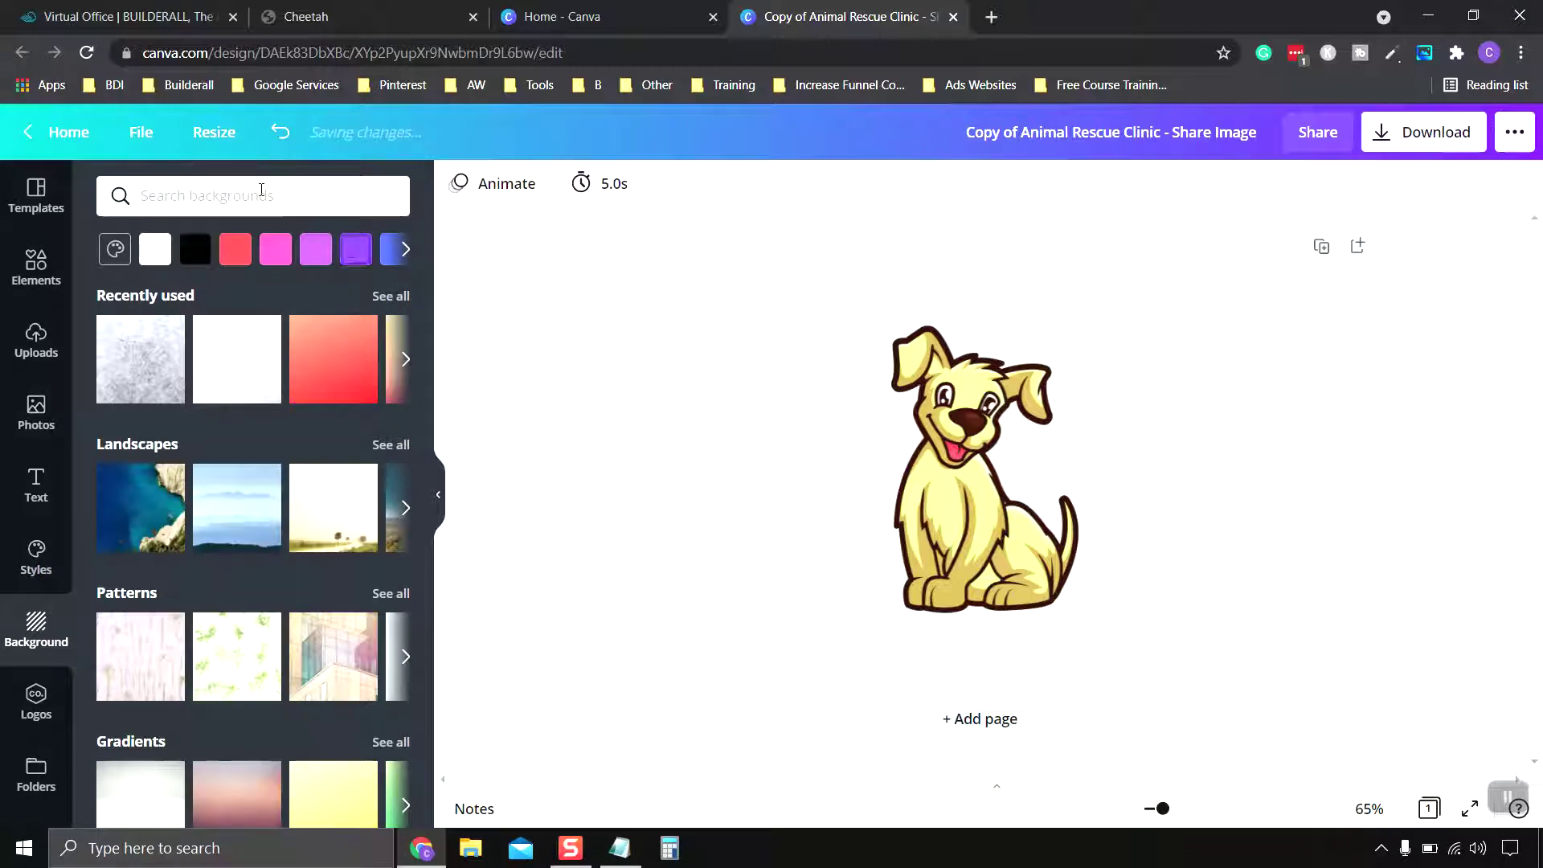
{"action": "left_click", "coordinate": [242, 194]}
{"action": "type", "text": "blue"}
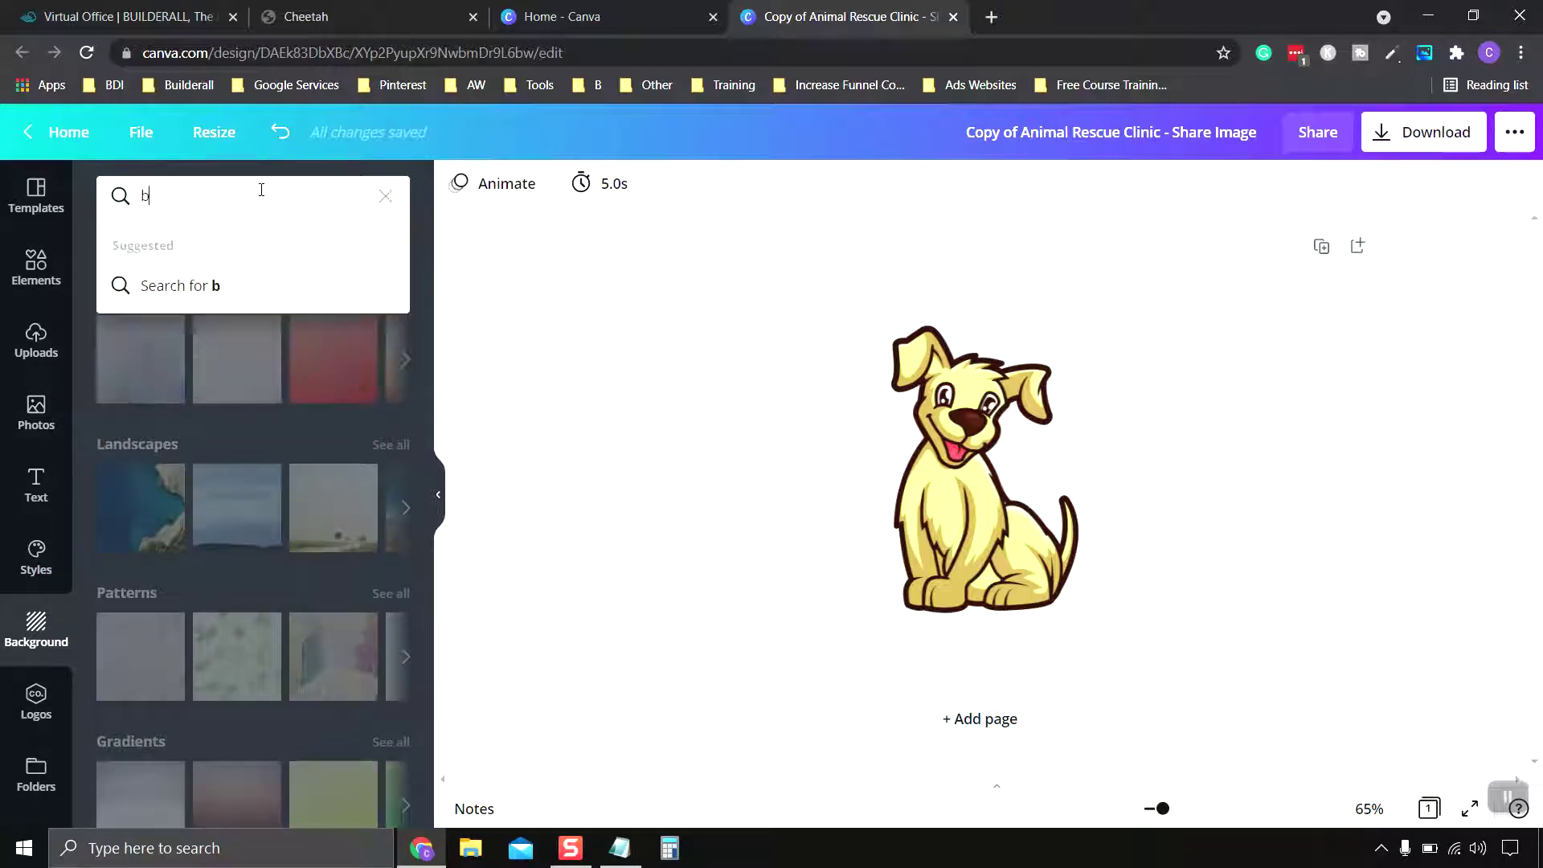
{"action": "key", "text": "Return"}
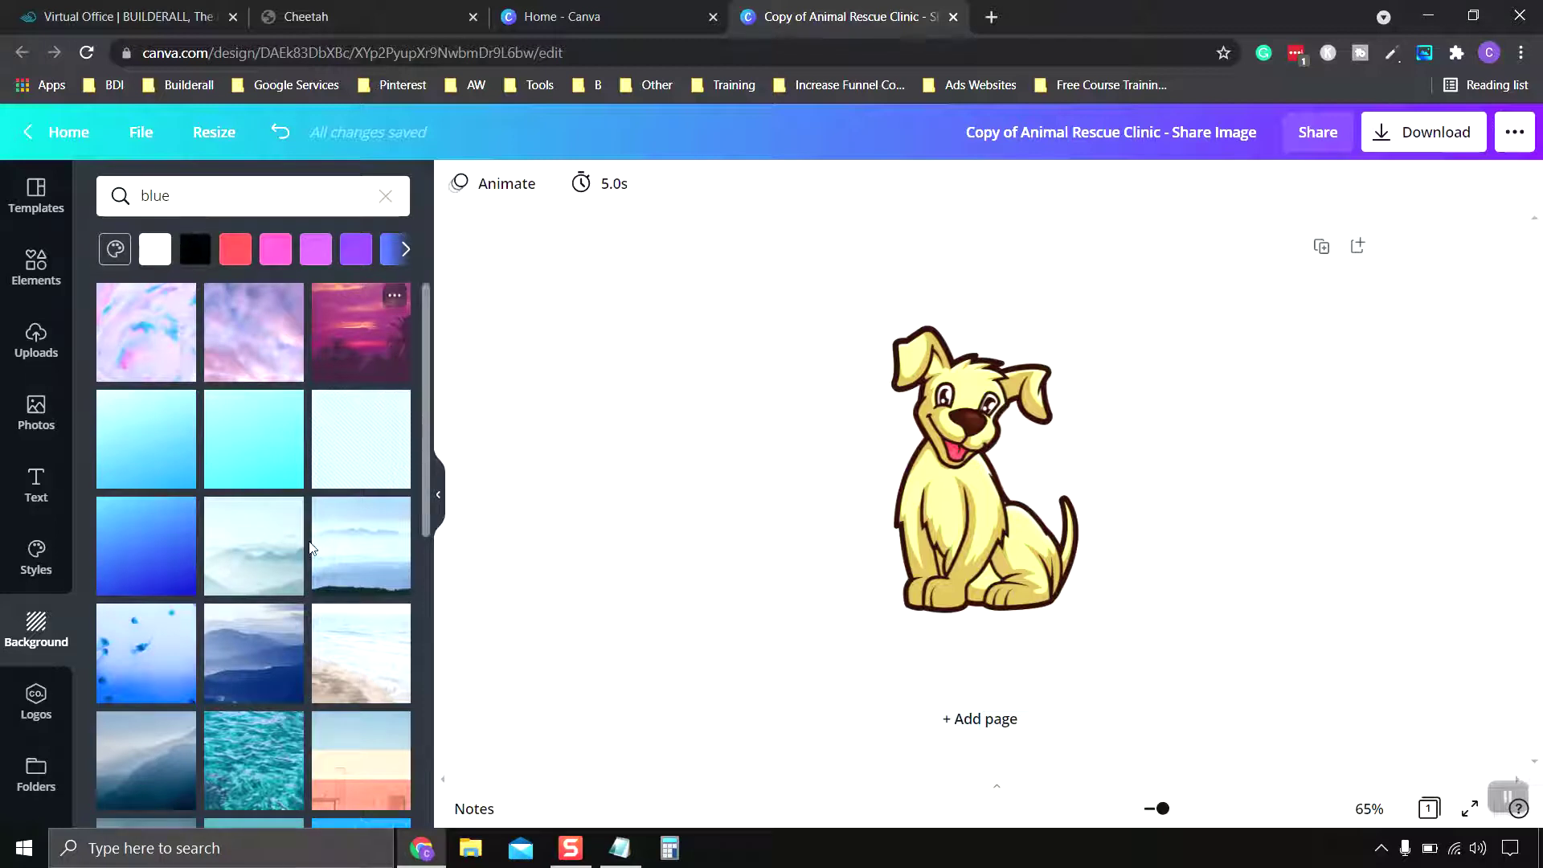
{"action": "scroll", "coordinate": [265, 574], "scroll_direction": "down", "scroll_amount": 3}
{"action": "scroll", "coordinate": [219, 609], "scroll_direction": "up", "scroll_amount": 3}
{"action": "left_click", "coordinate": [148, 535]}
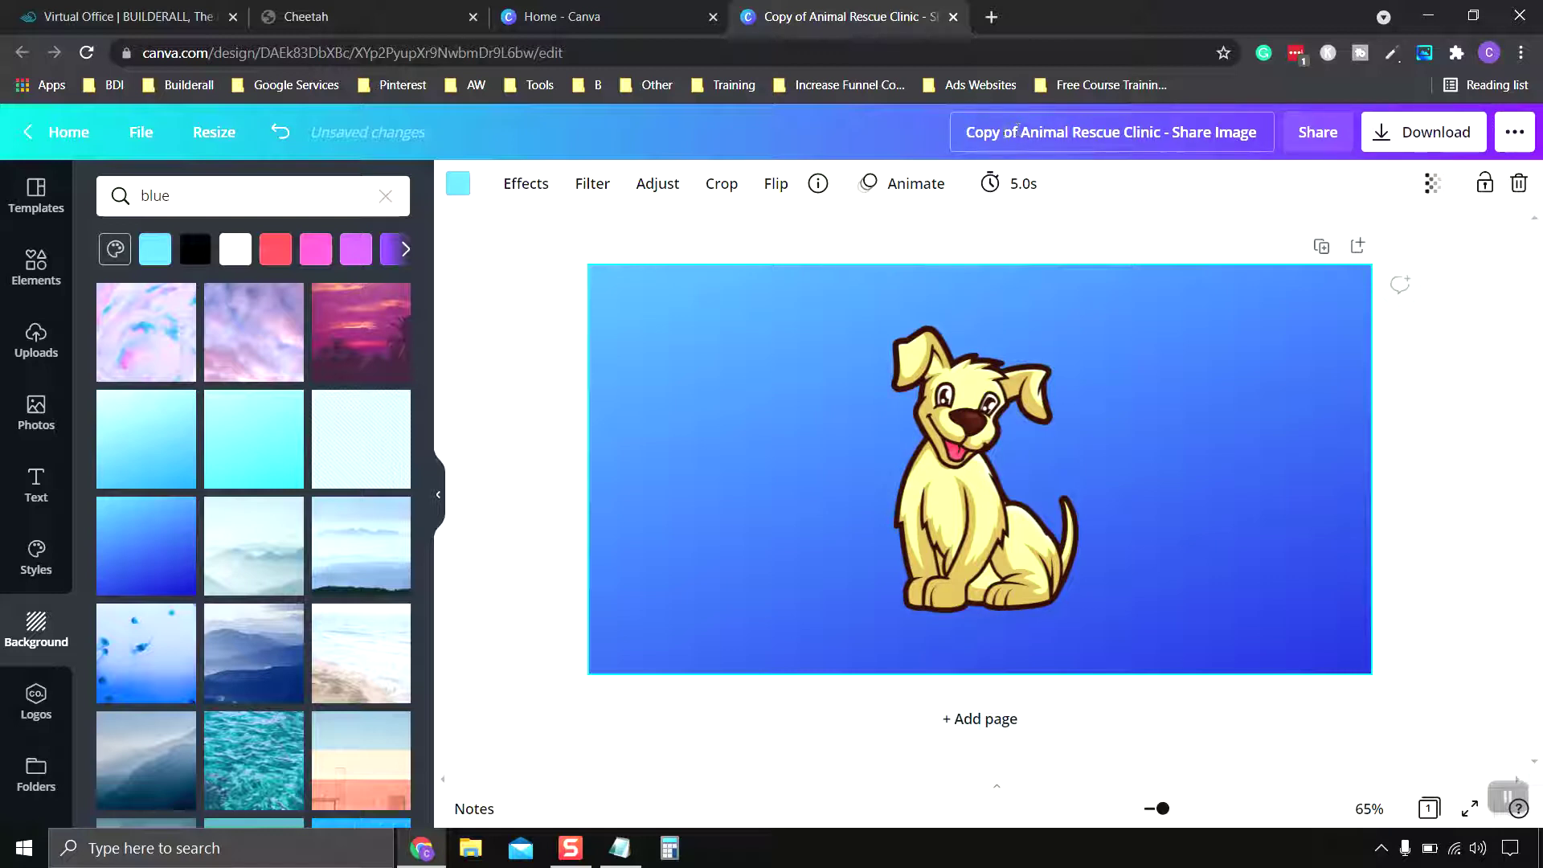
Retitle the design 'Animal Rescue Clinic 2 - Share Image' and save it from the File menu
{"action": "left_click", "coordinate": [1026, 129]}
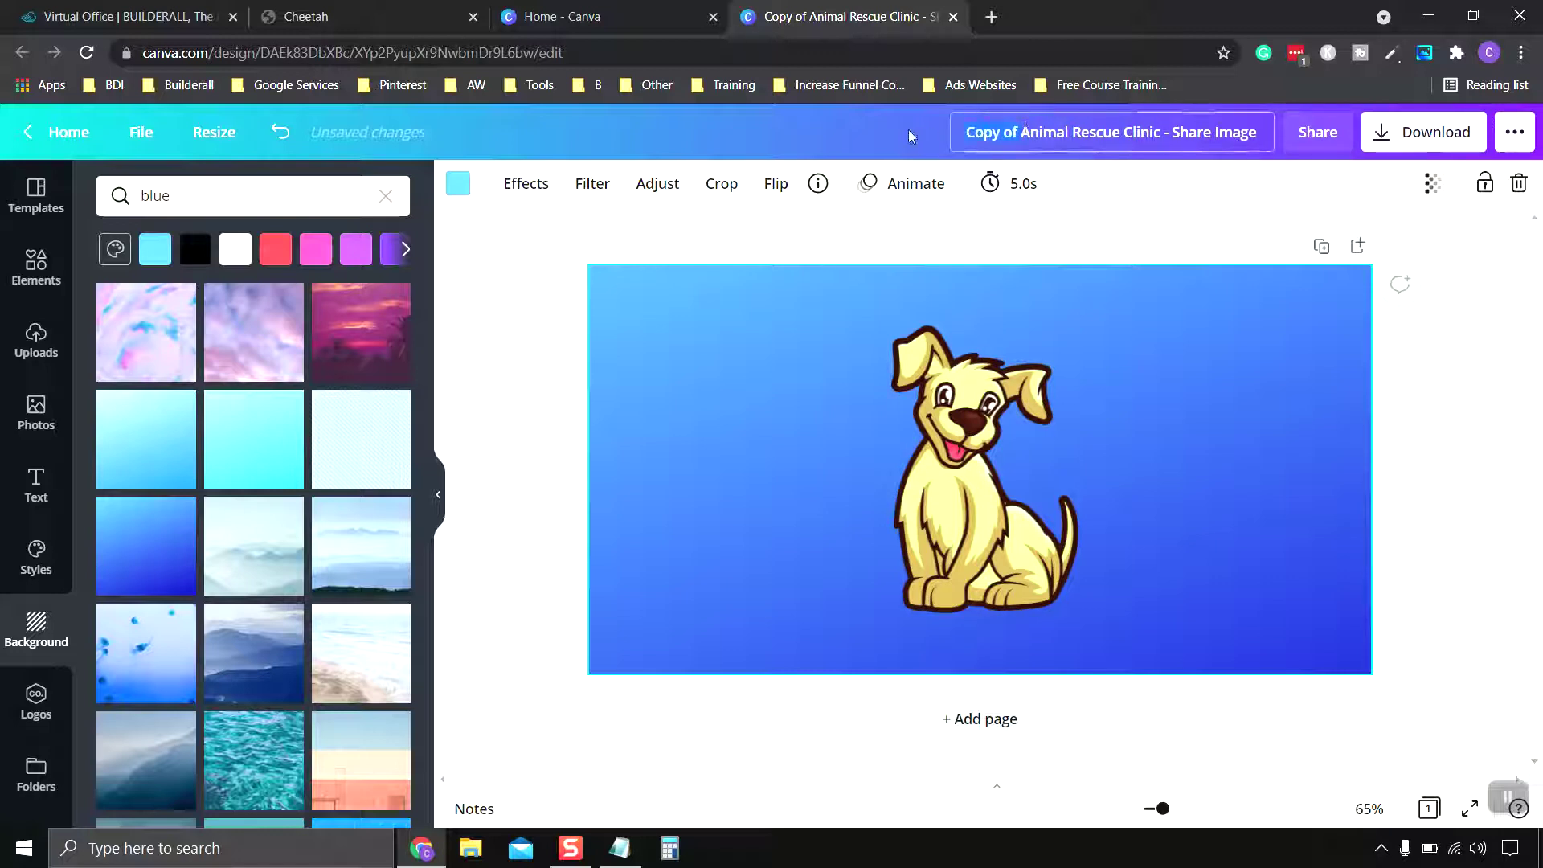
{"action": "key", "text": "BackSpace"}
{"action": "key", "text": "BackSpace"}
{"action": "key", "text": "BackSpace"}
{"action": "key", "text": "BackSpace"}
{"action": "key", "text": "BackSpace"}
{"action": "key", "text": "BackSpace"}
{"action": "key", "text": "BackSpace"}
{"action": "key", "text": "BackSpace"}
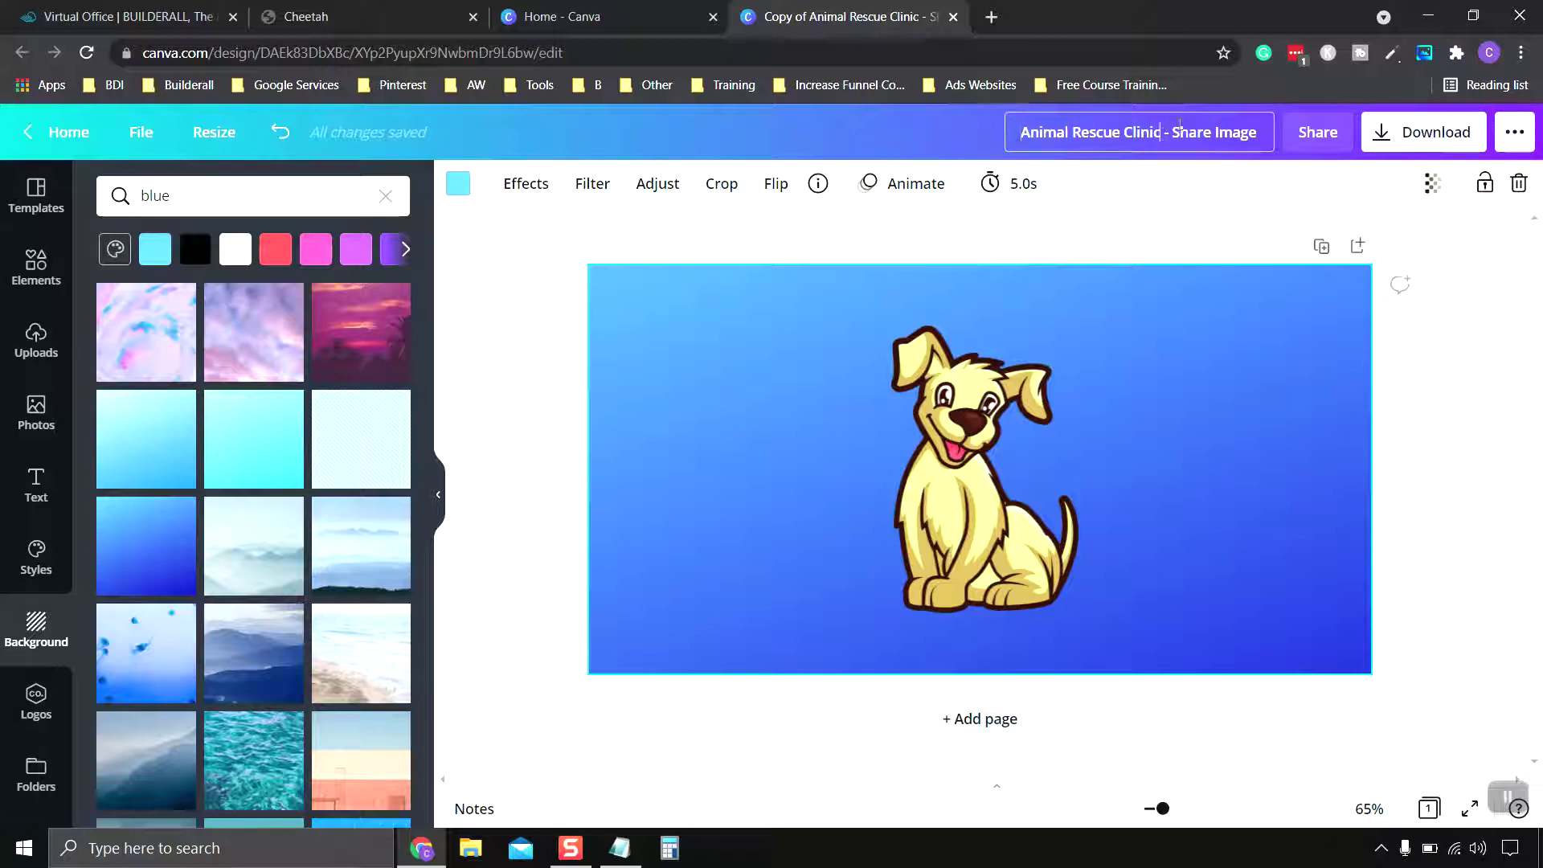
{"action": "type", "text": "2"}
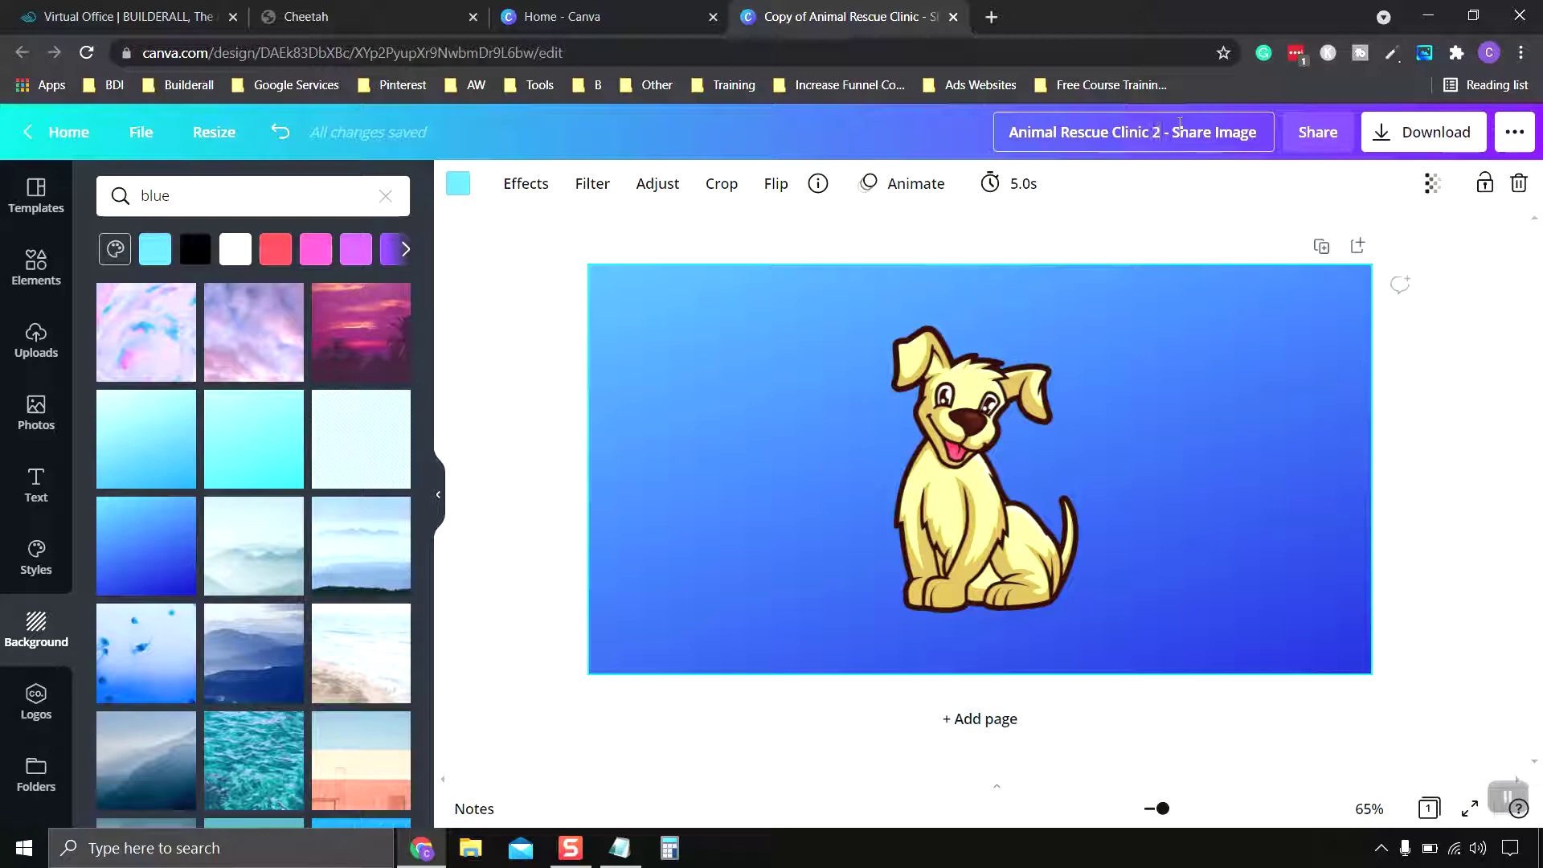
{"action": "key", "text": "Return"}
{"action": "left_click", "coordinate": [140, 132]}
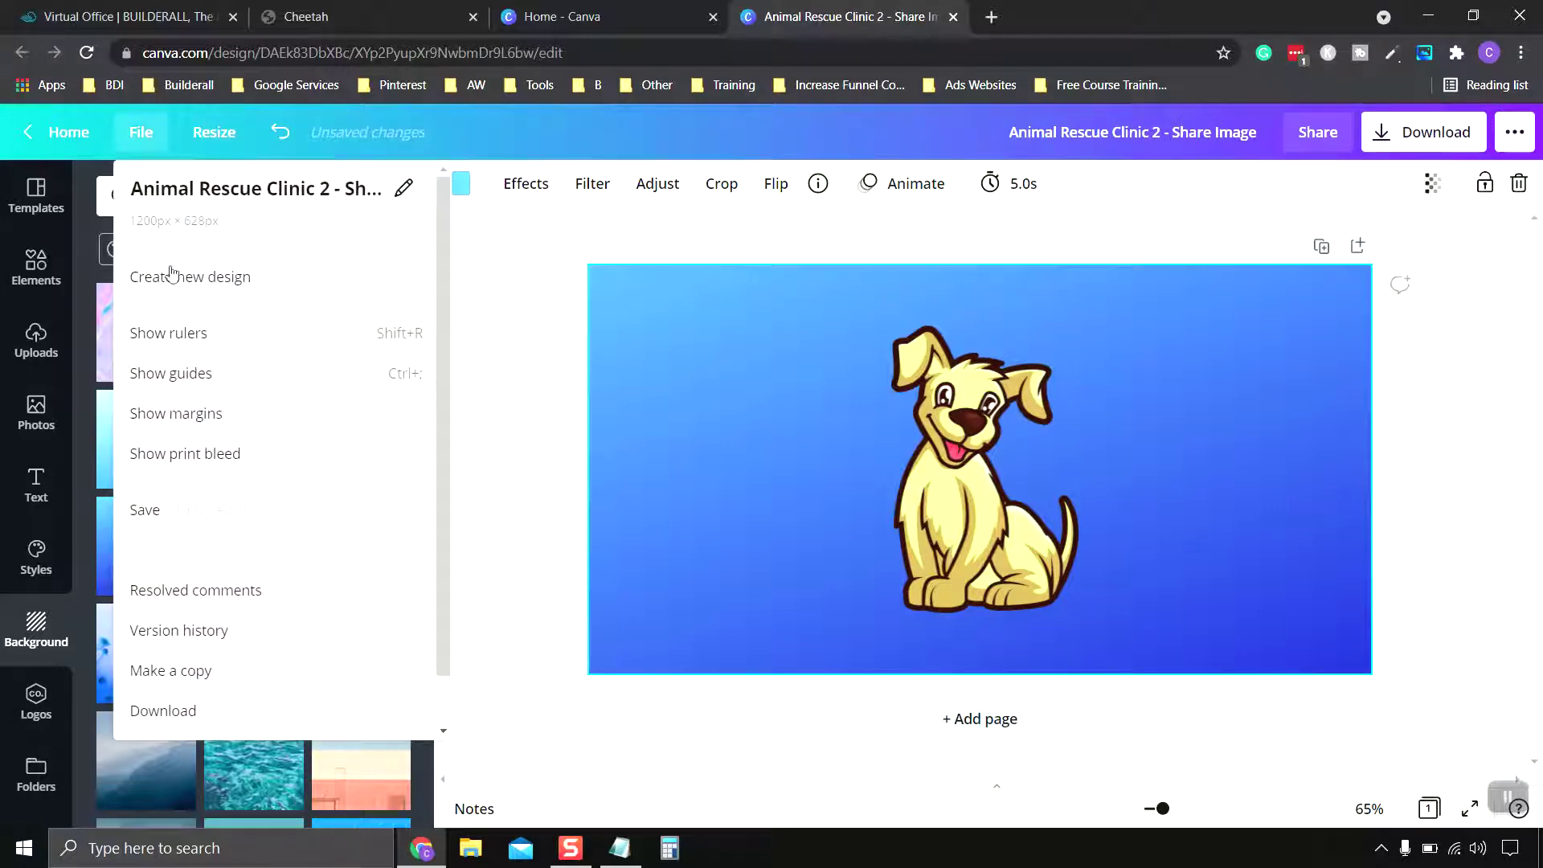
{"action": "left_click", "coordinate": [217, 509]}
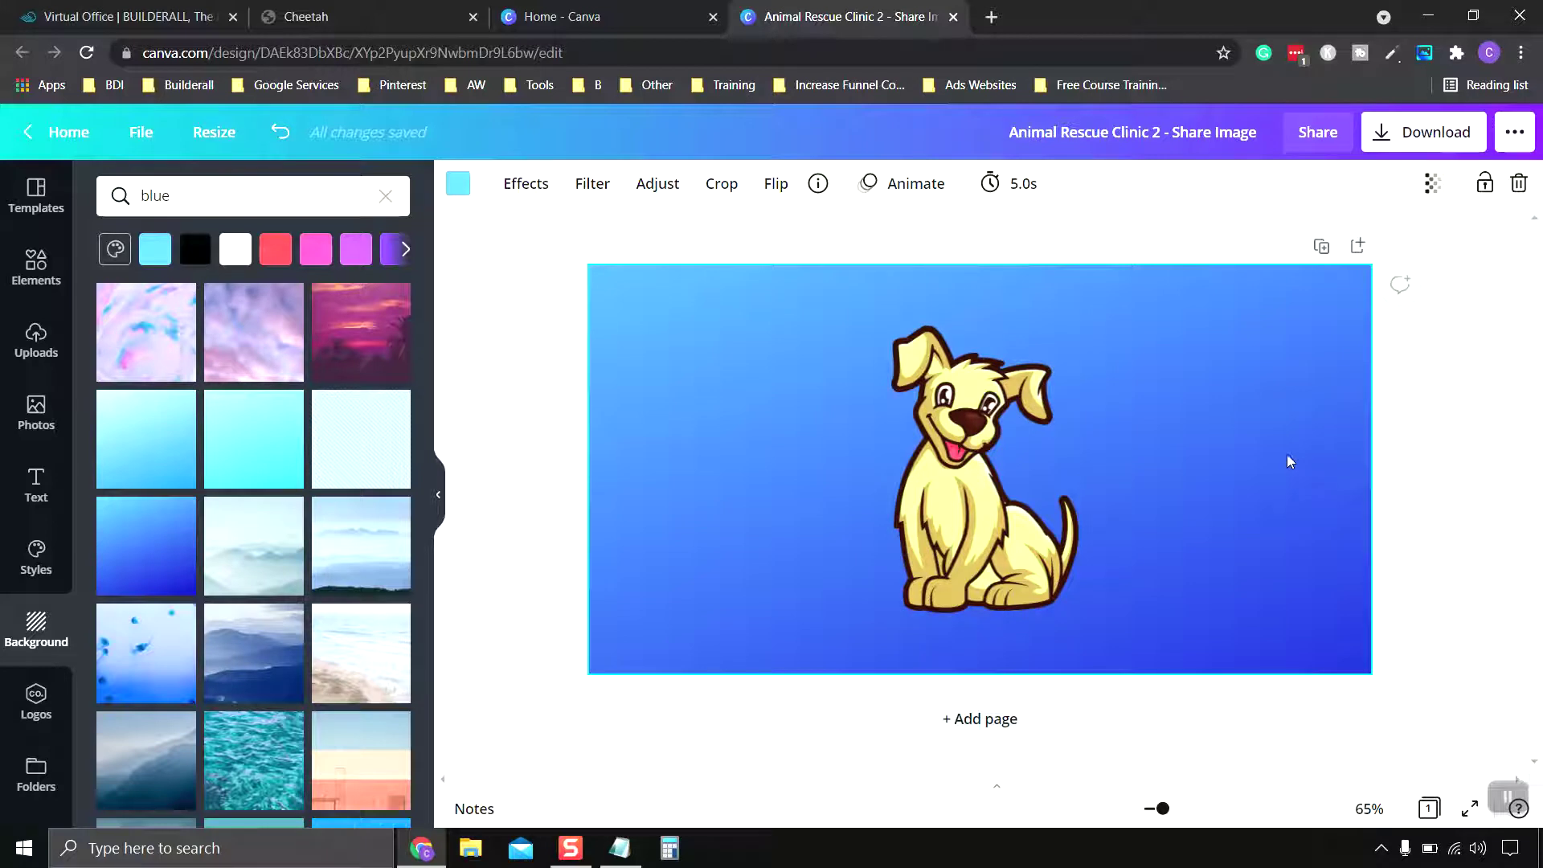
Download the design as a PNG into Pictures and dismiss the saved message
{"action": "left_click", "coordinate": [1429, 142]}
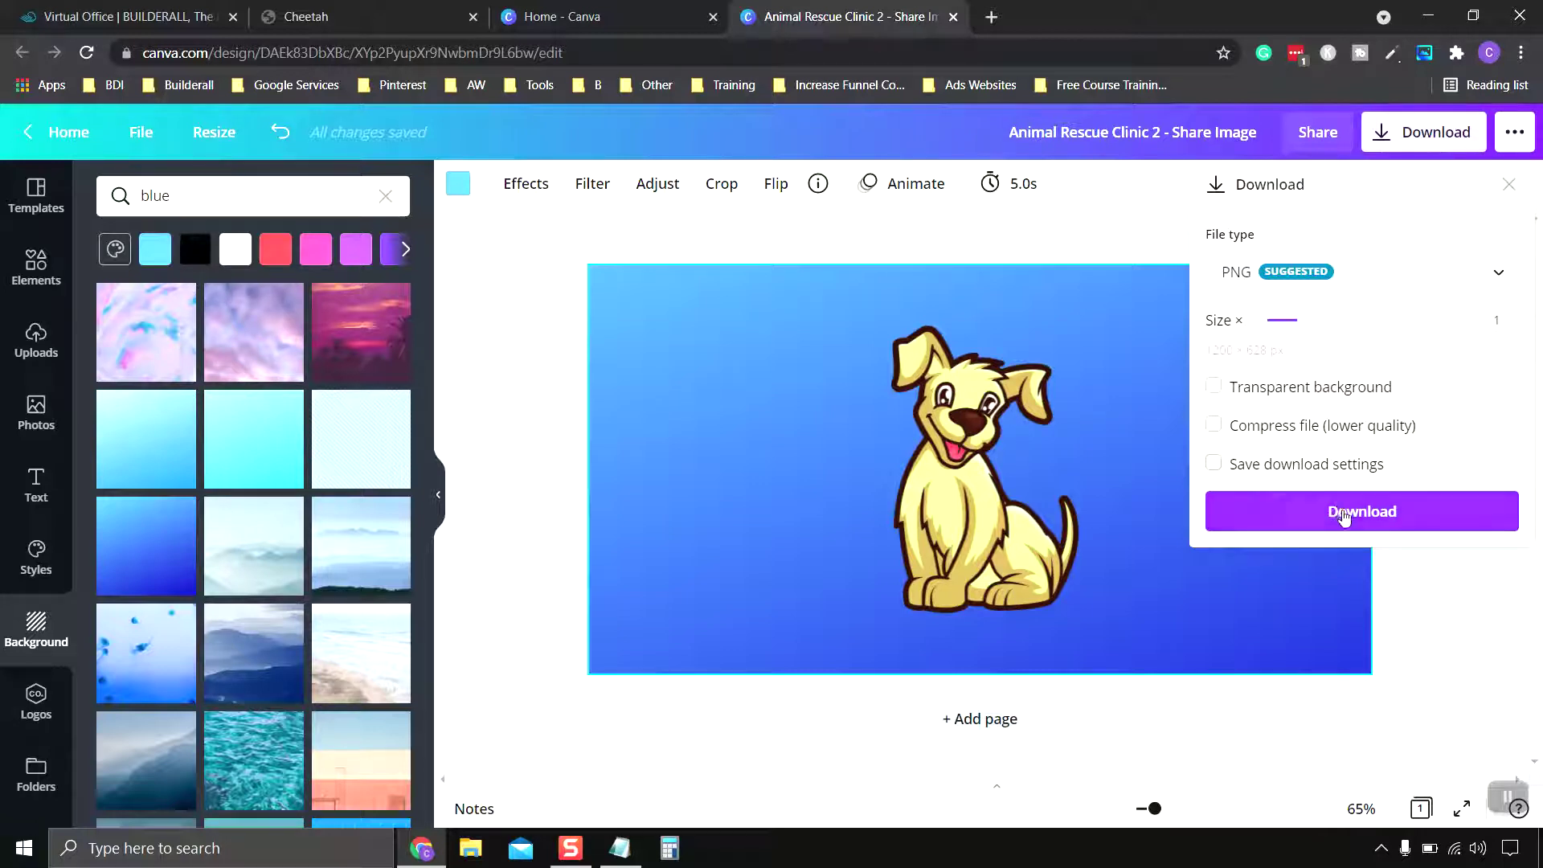
{"action": "left_click", "coordinate": [1343, 517]}
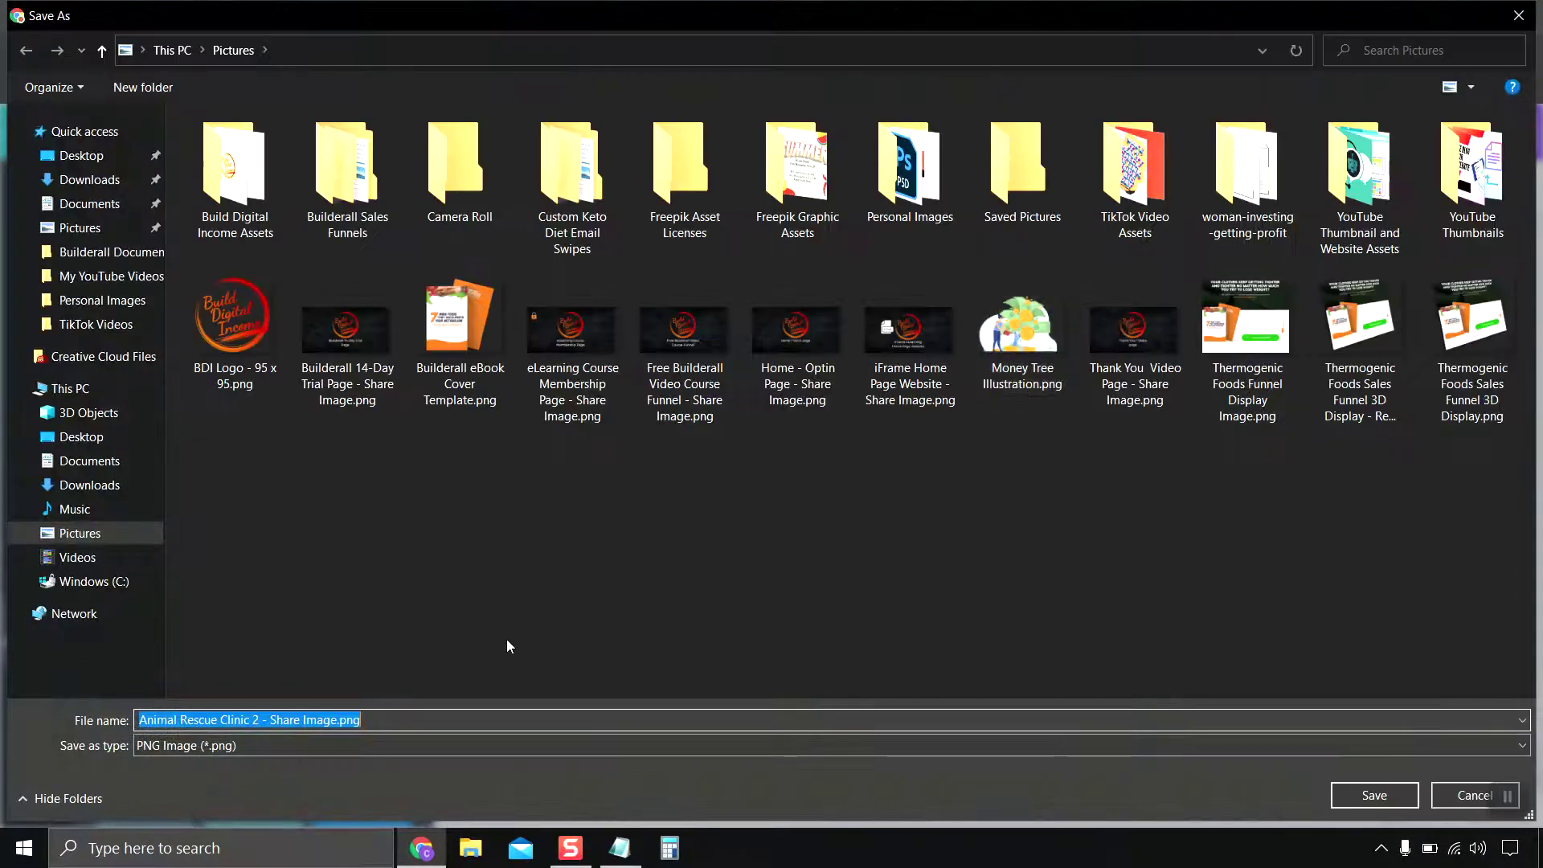
{"action": "left_click", "coordinate": [1382, 796]}
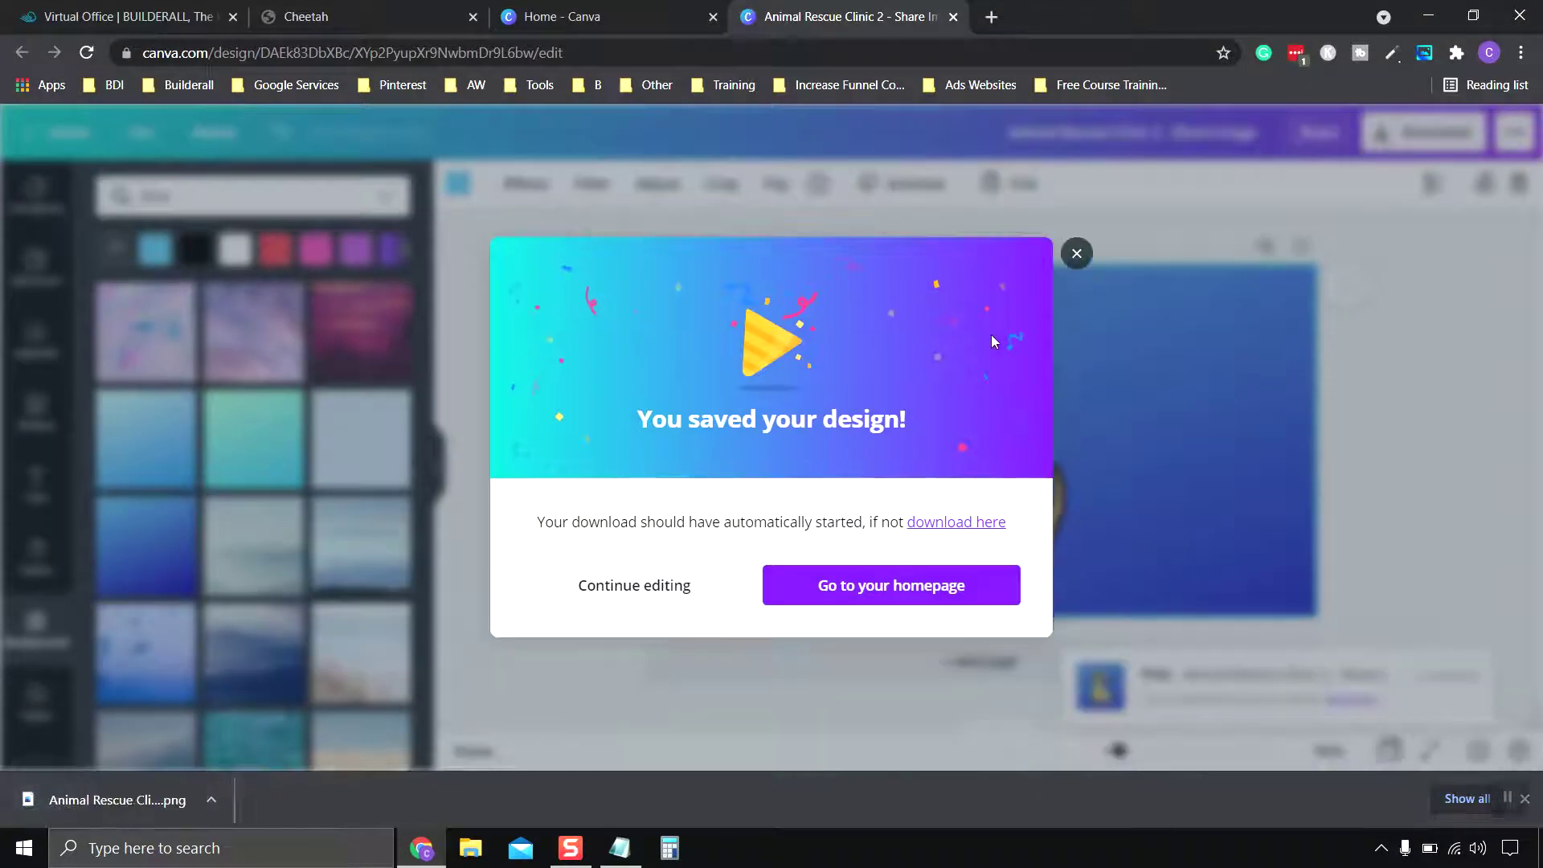
{"action": "left_click", "coordinate": [1077, 253]}
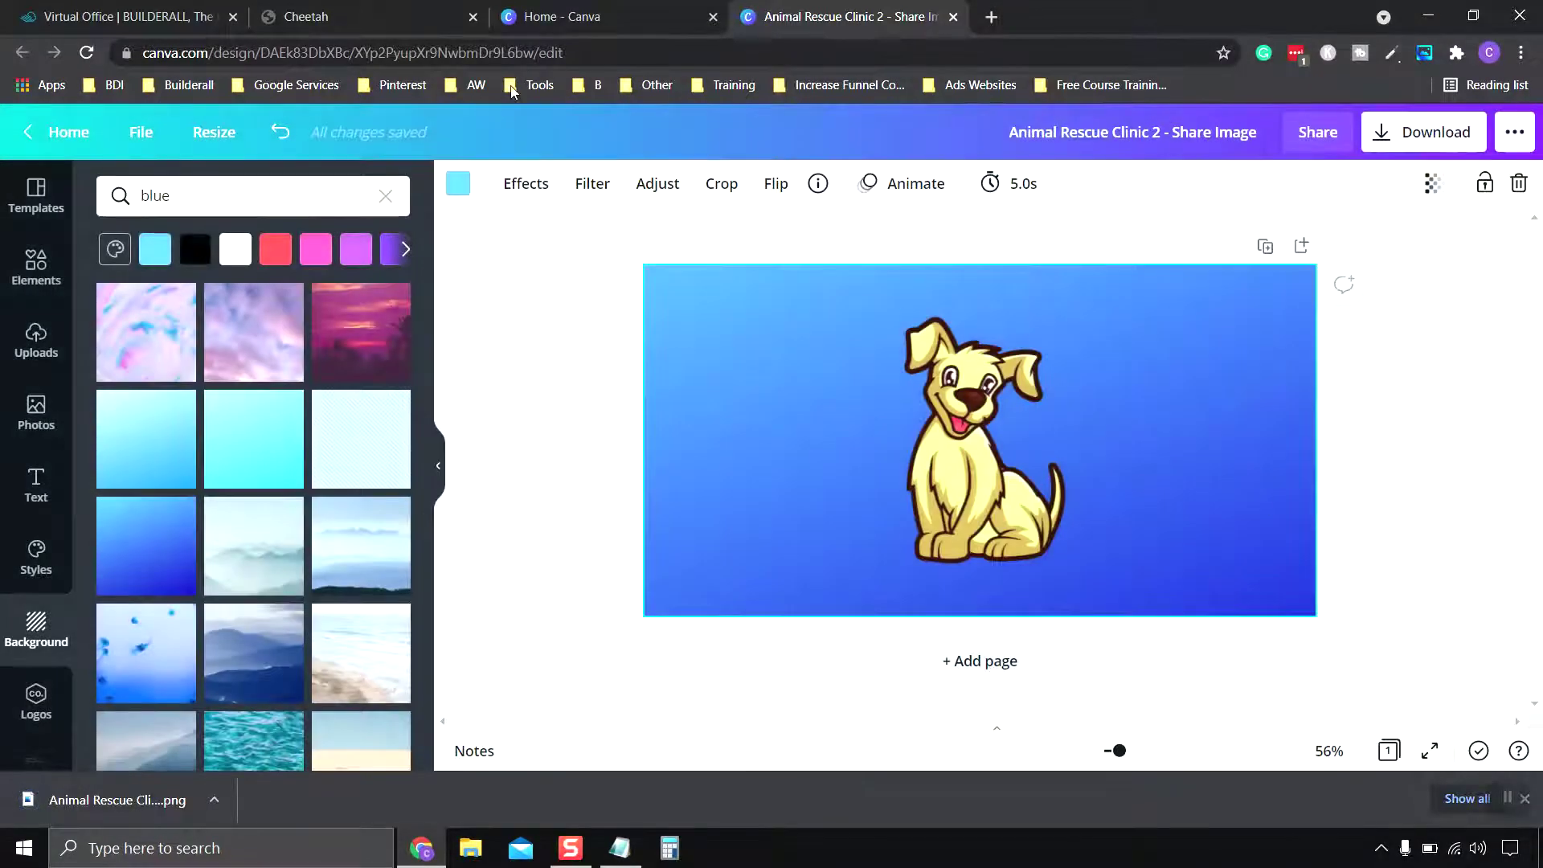
Upload Animal Rescue Clinic 2 - Share Image.png from Pictures as the Page share image
{"action": "left_click", "coordinate": [350, 23]}
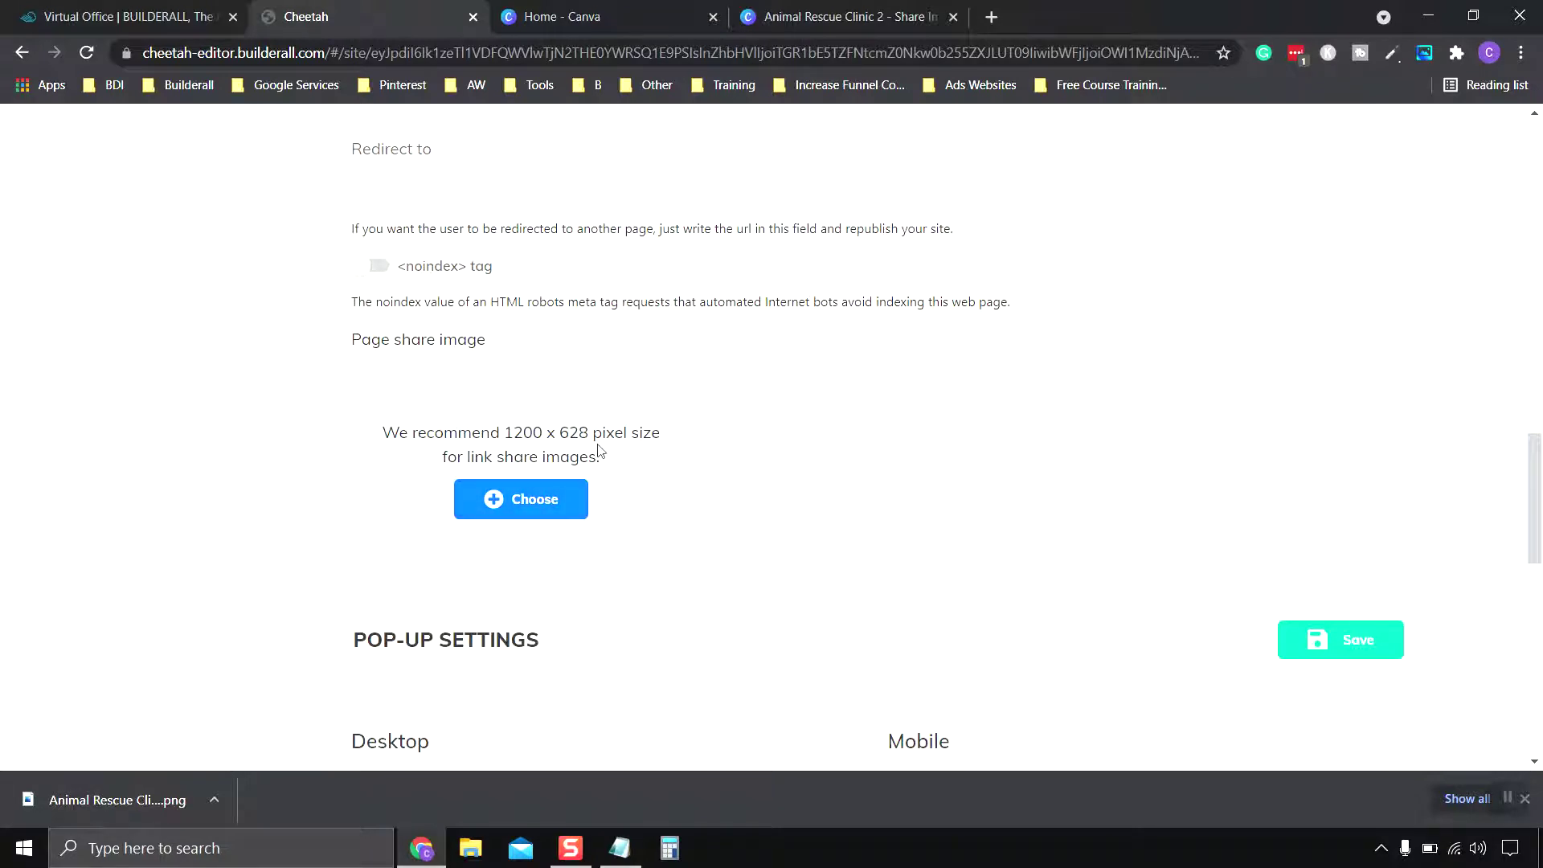
{"action": "left_click", "coordinate": [543, 513]}
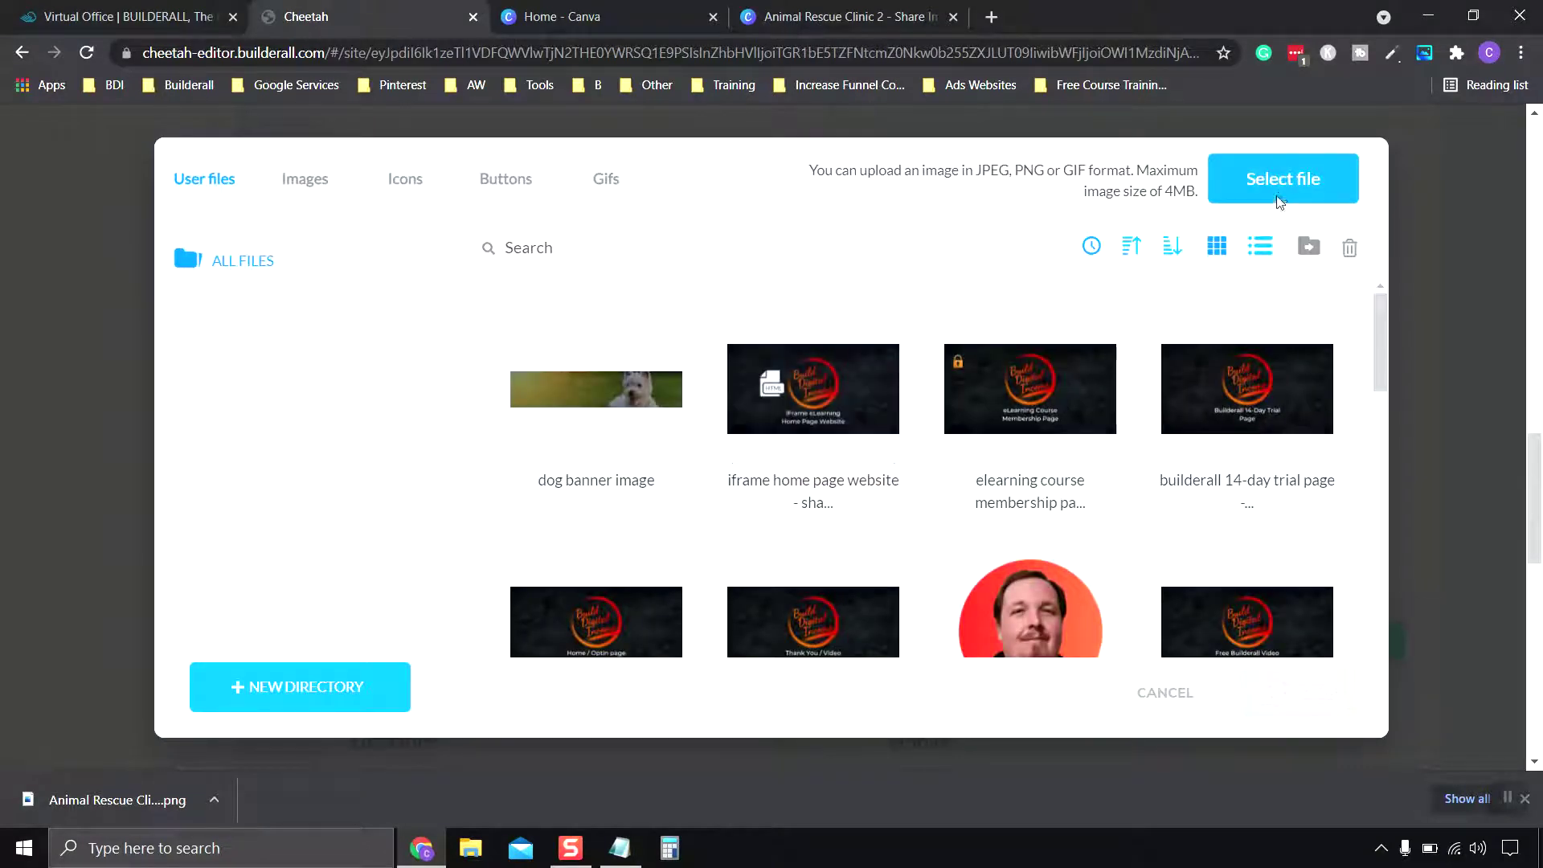
{"action": "left_click", "coordinate": [1281, 197]}
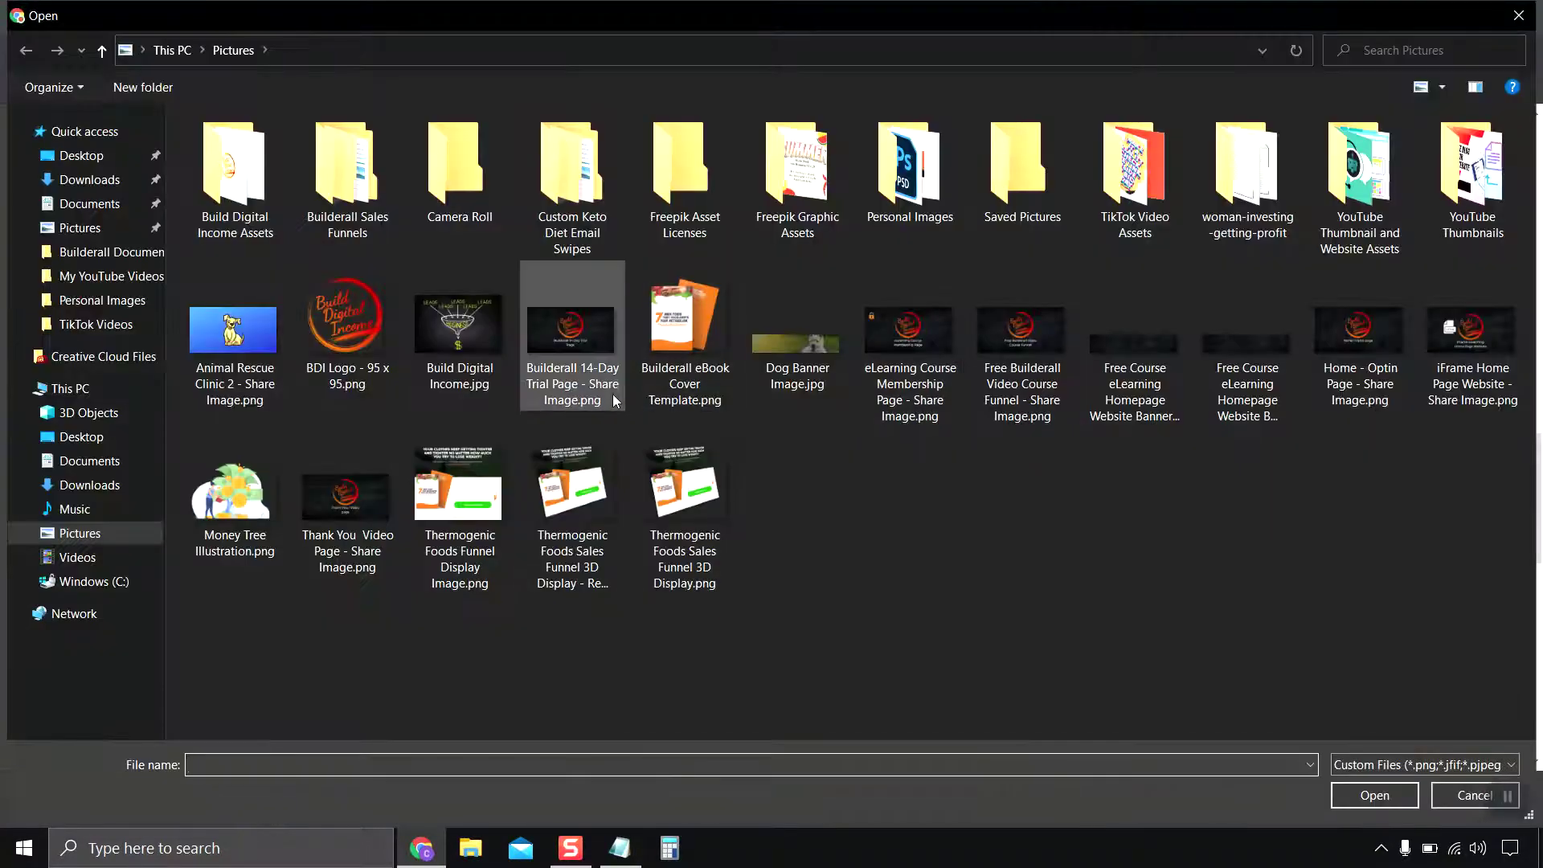
{"action": "left_click", "coordinate": [219, 342]}
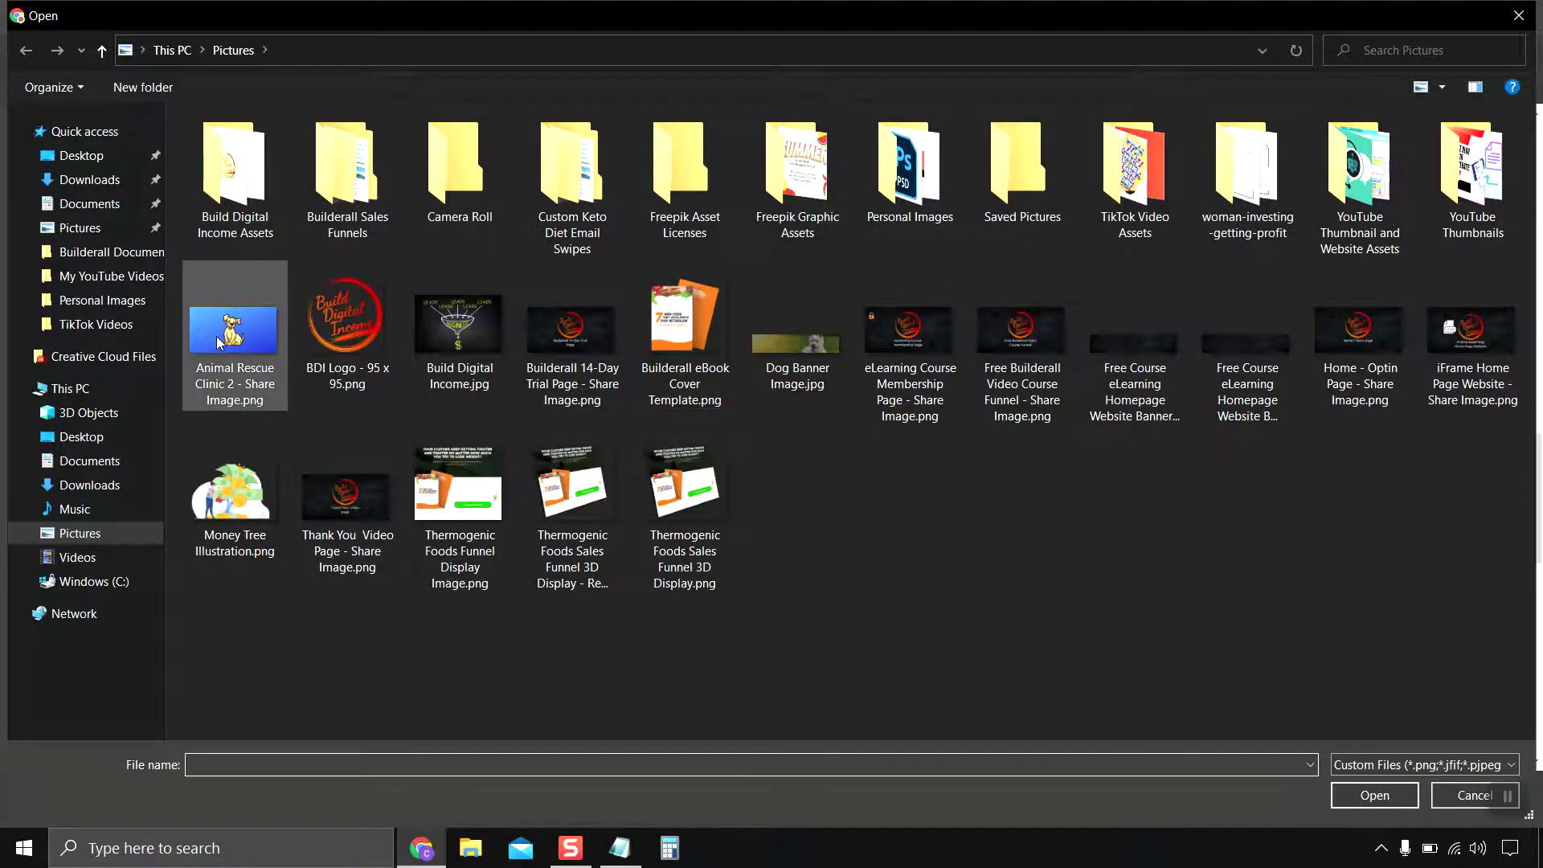
{"action": "double_click", "coordinate": [219, 342]}
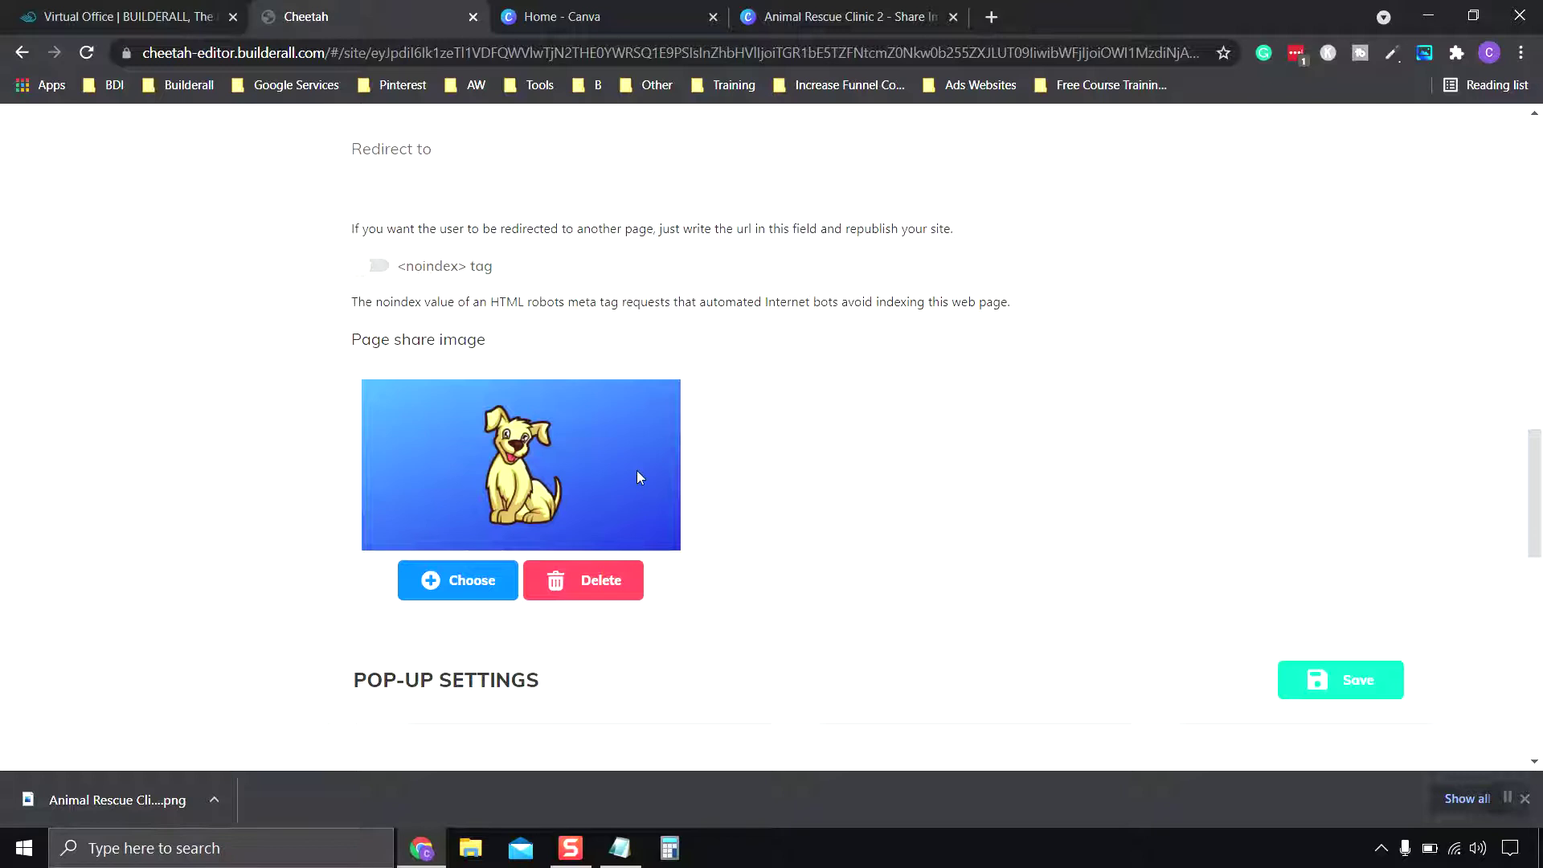
Save the Home page settings with the blue puppy share image
{"action": "left_click", "coordinate": [1366, 690]}
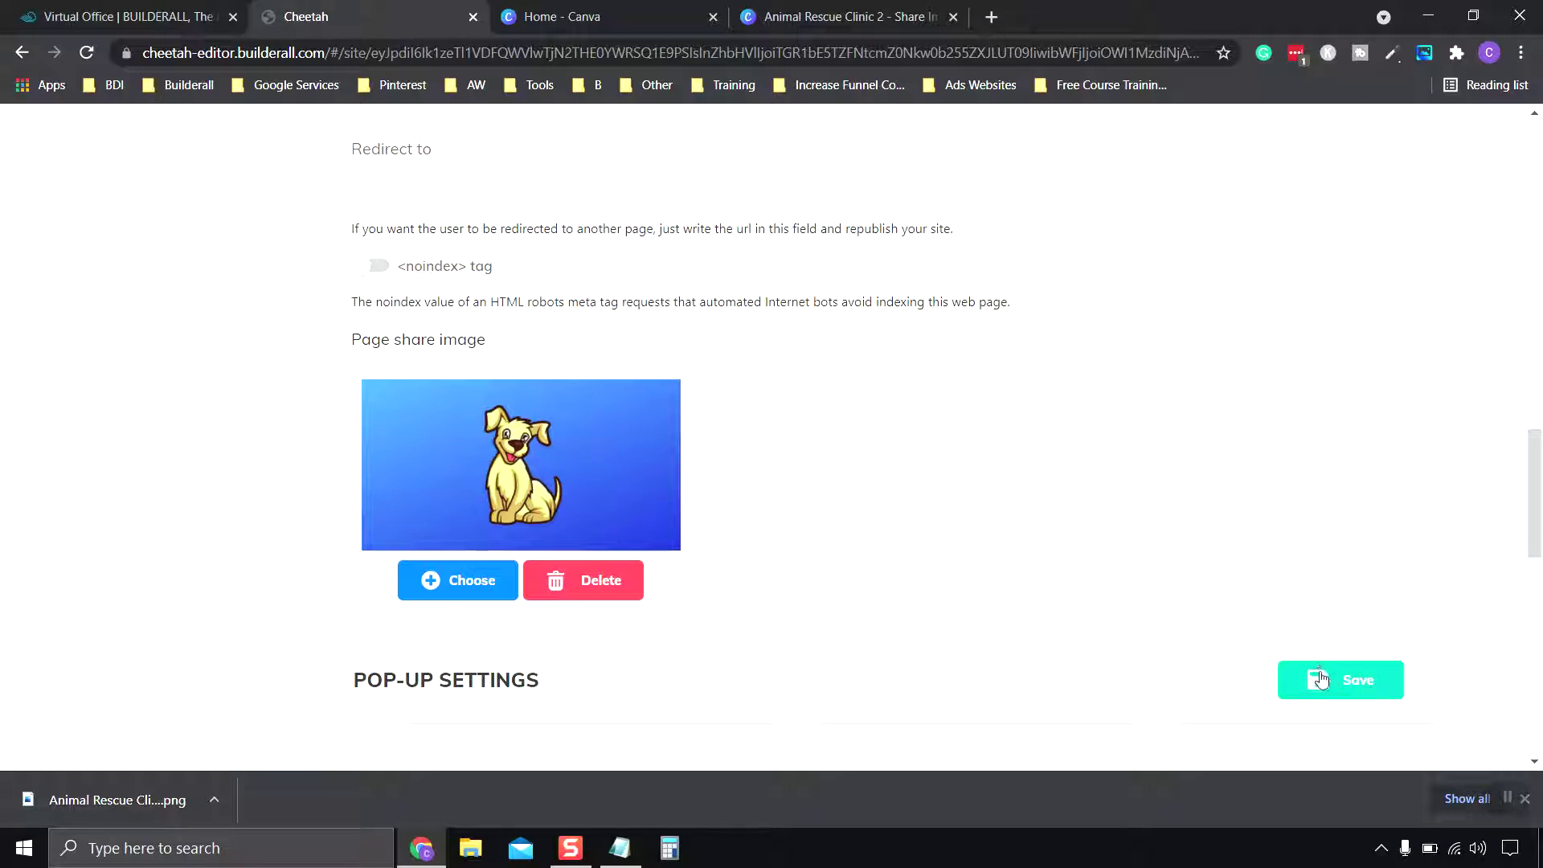